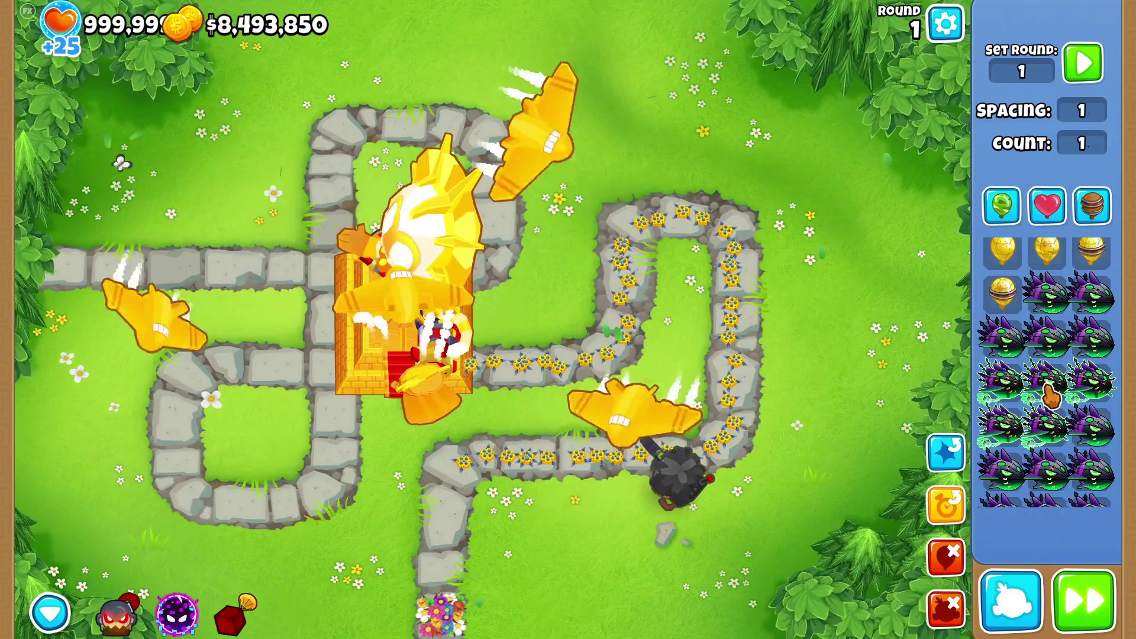
- Release a boss bloon in the sandbox and check the upgrades of the Super Monkey and the Sniper Monkey
{"action": "left_click", "coordinate": [429, 342]}
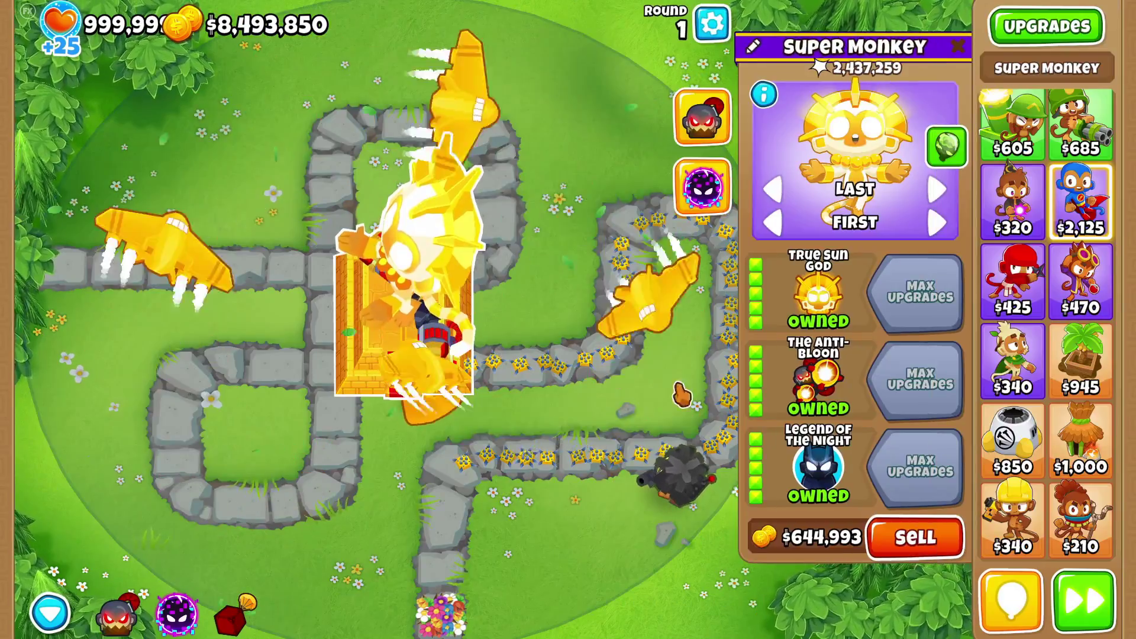
{"action": "left_click", "coordinate": [1012, 601]}
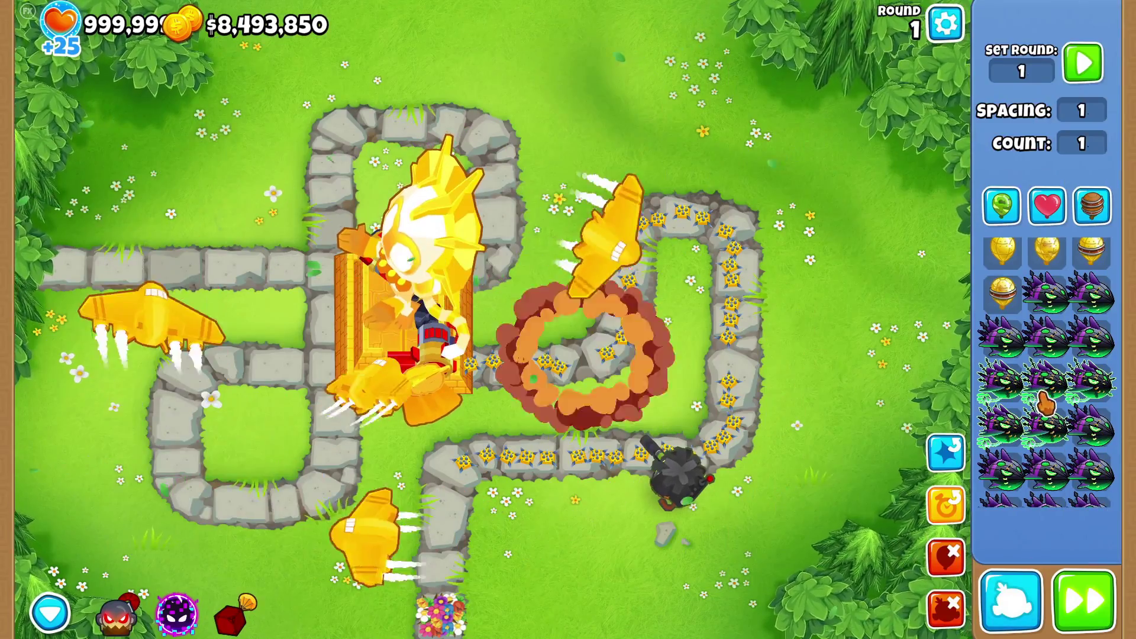
{"action": "left_click", "coordinate": [1058, 434]}
{"action": "left_click", "coordinate": [1013, 600]}
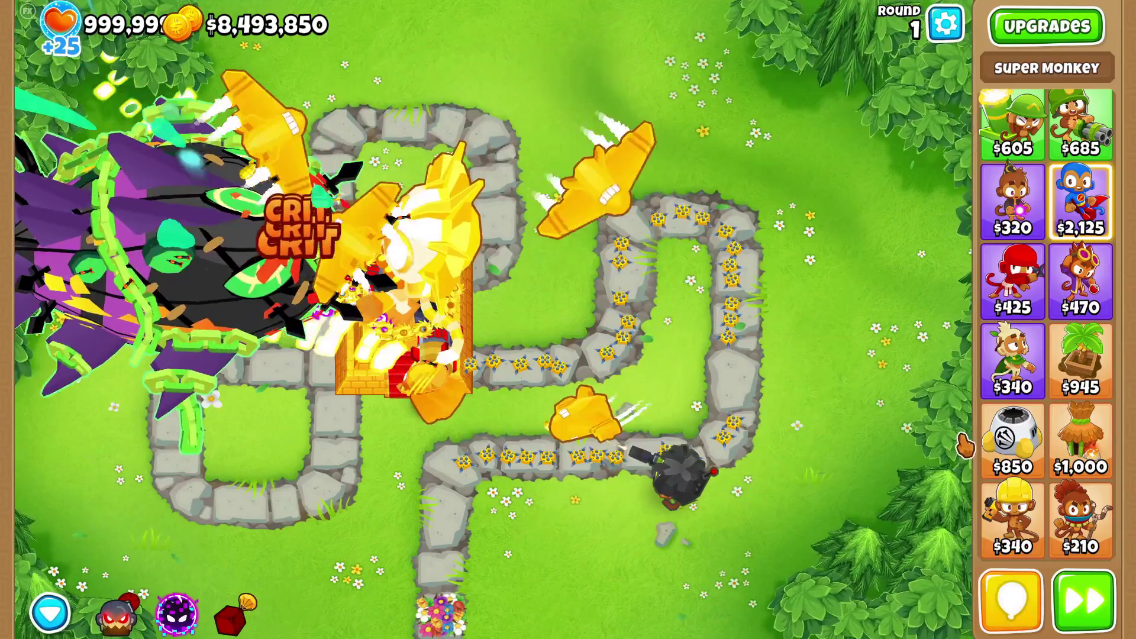
{"action": "left_click", "coordinate": [672, 471]}
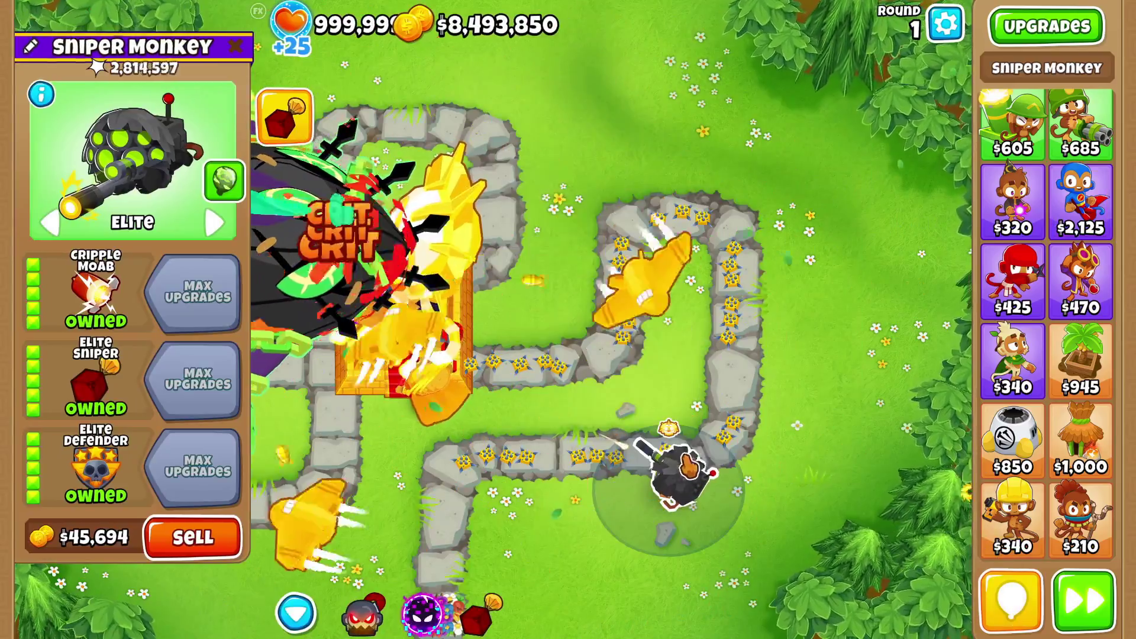
{"action": "key", "text": "Escape"}
- Activate both of the Super Monkey's abilities and Darkshift it to a new spot along the path
{"action": "left_click", "coordinate": [471, 325]}
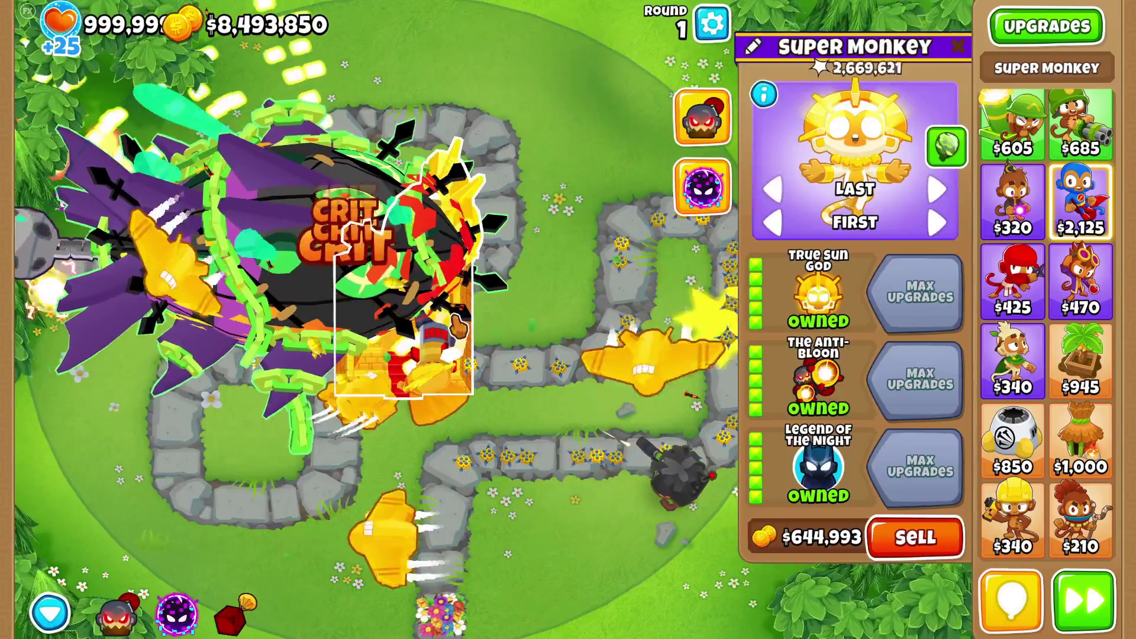
{"action": "left_click", "coordinate": [703, 116]}
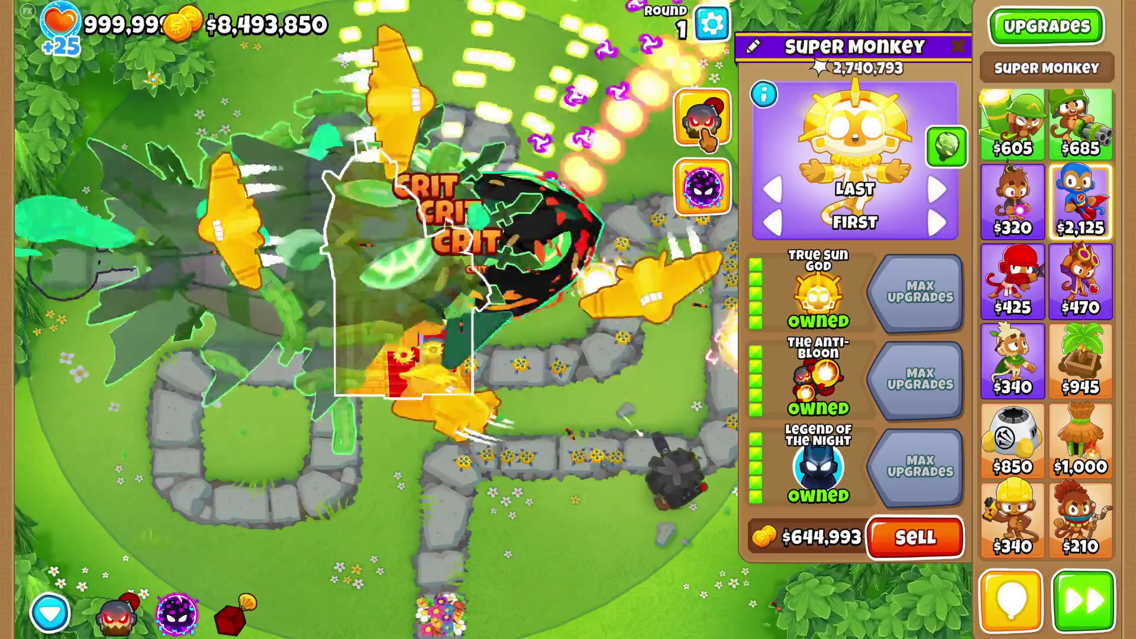
{"action": "left_click", "coordinate": [704, 189]}
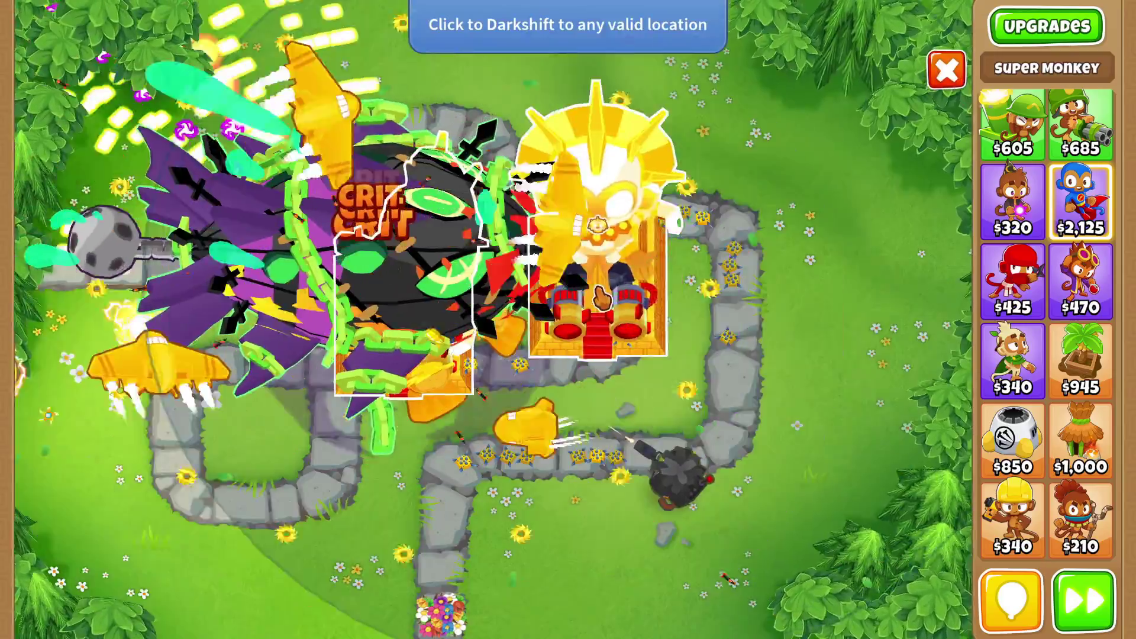
{"action": "left_click", "coordinate": [547, 328]}
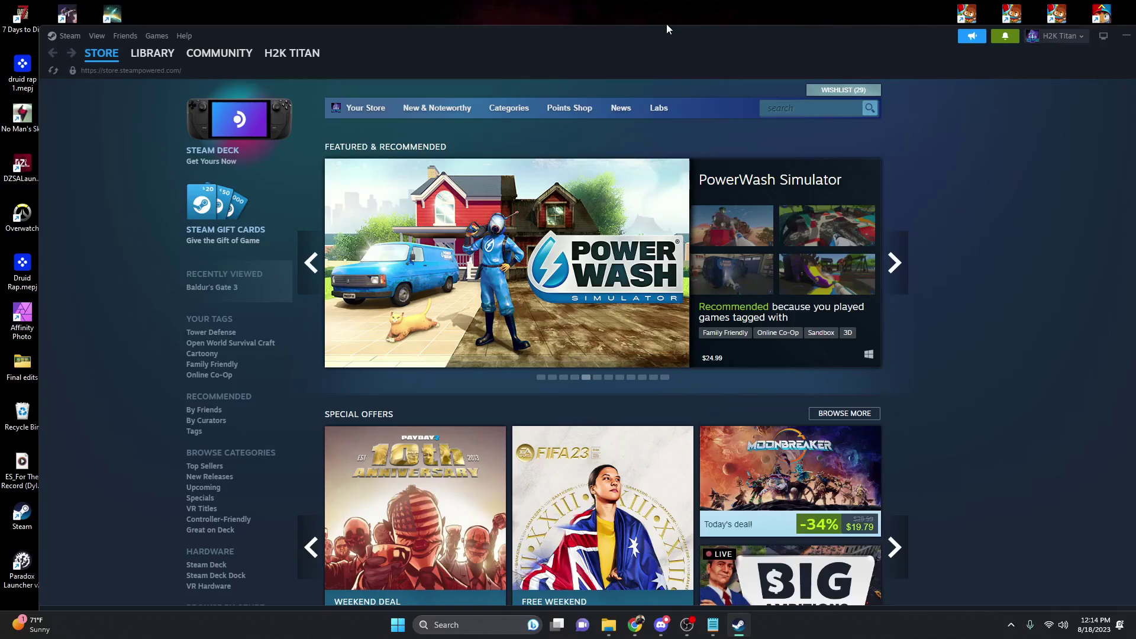
- Switch to Steam, reposition its window and open the Family section of the Steam settings
{"action": "left_click_drag", "start_coordinate": [738, 39], "coordinate": [702, 1]}
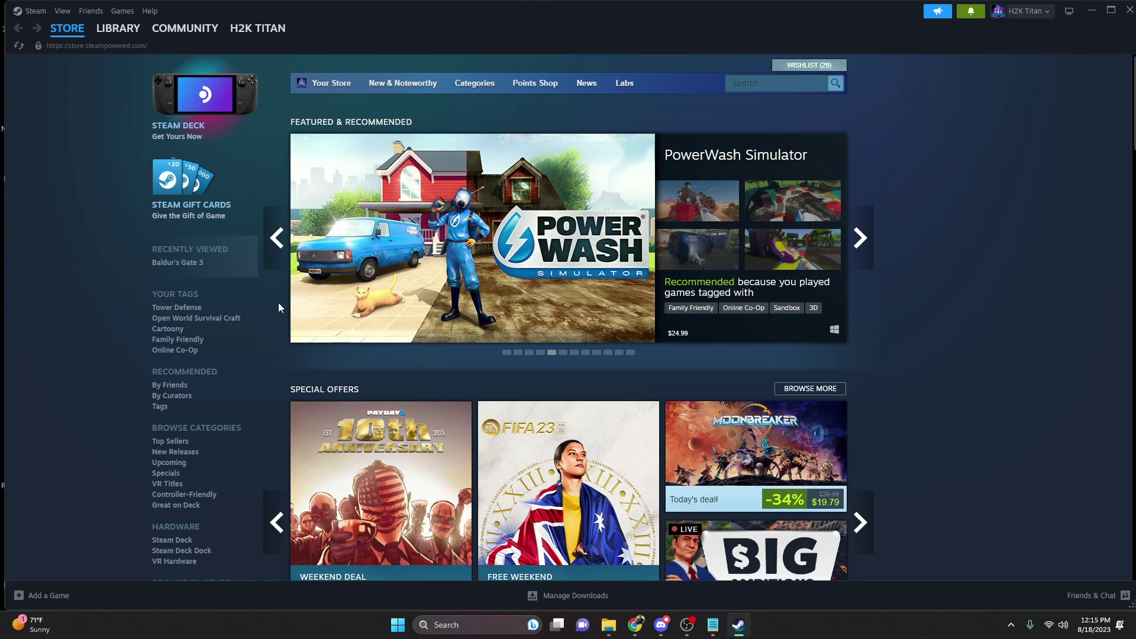
{"action": "left_click", "coordinate": [37, 12]}
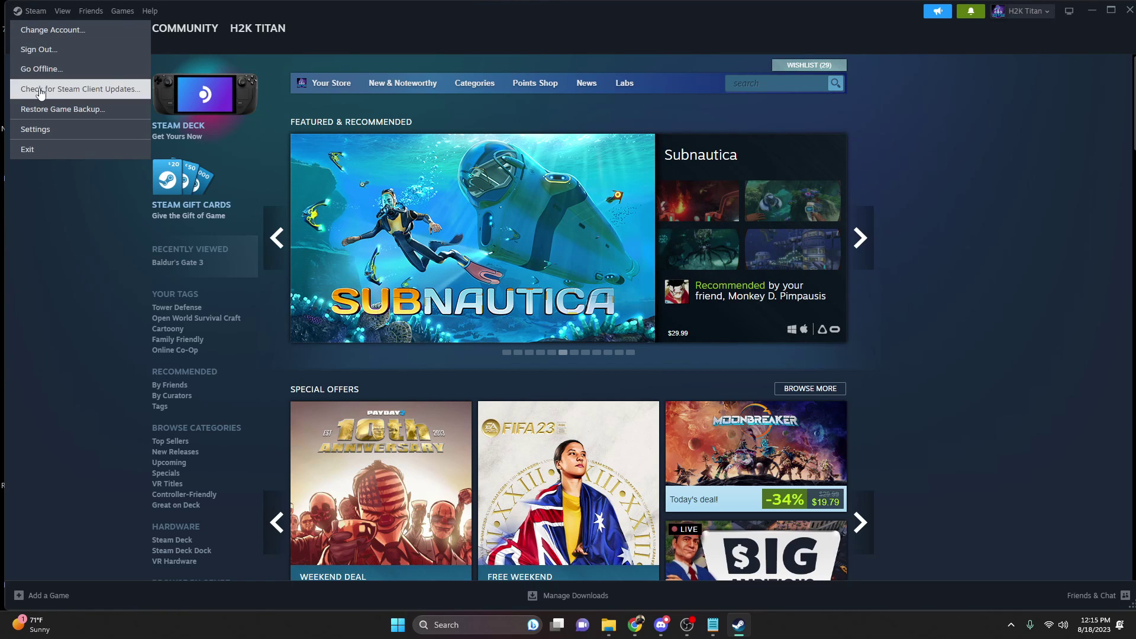
{"action": "left_click", "coordinate": [47, 131]}
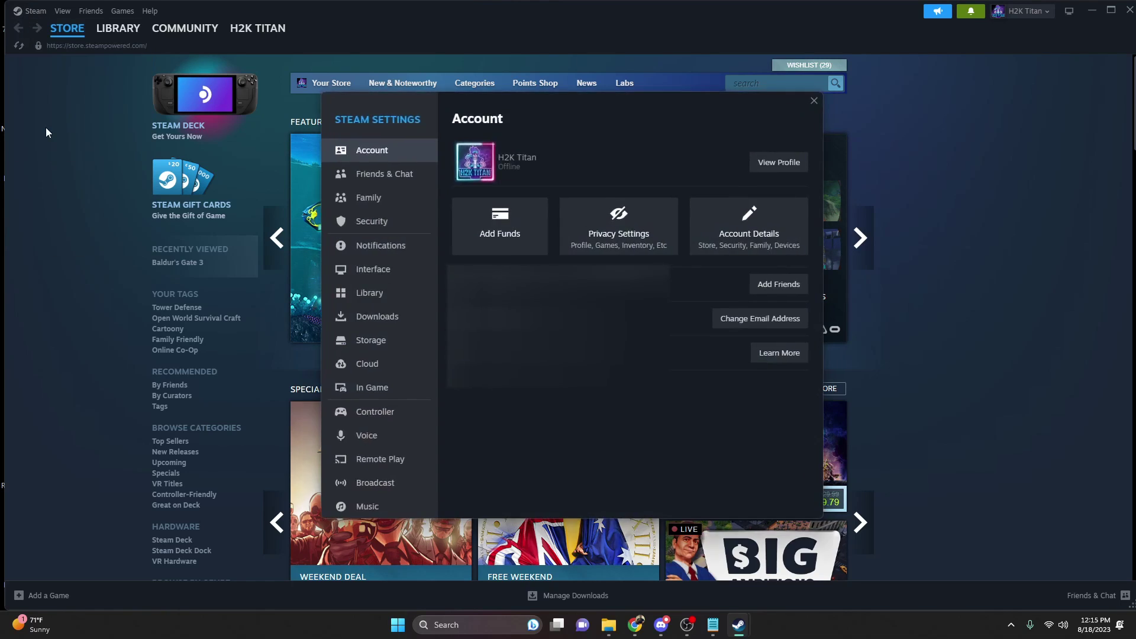
{"action": "left_click", "coordinate": [373, 199]}
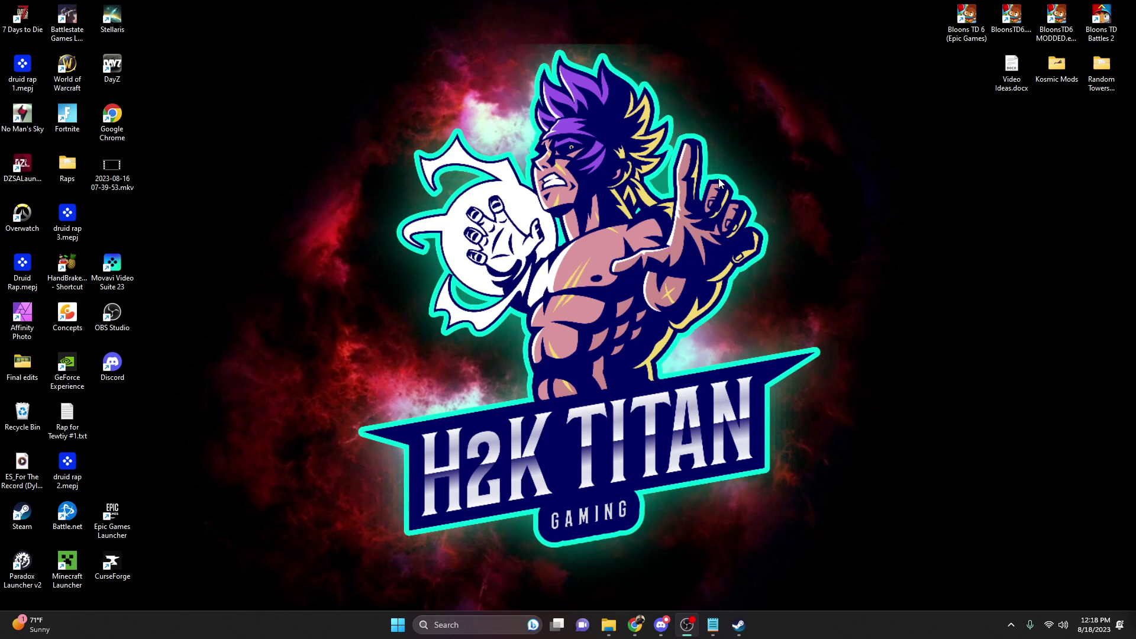
- Switch to the MelonLoader Wiki in the browser and download MelonLoader.Installer.exe for the automated installation
{"action": "key", "text": "alt+Tab"}
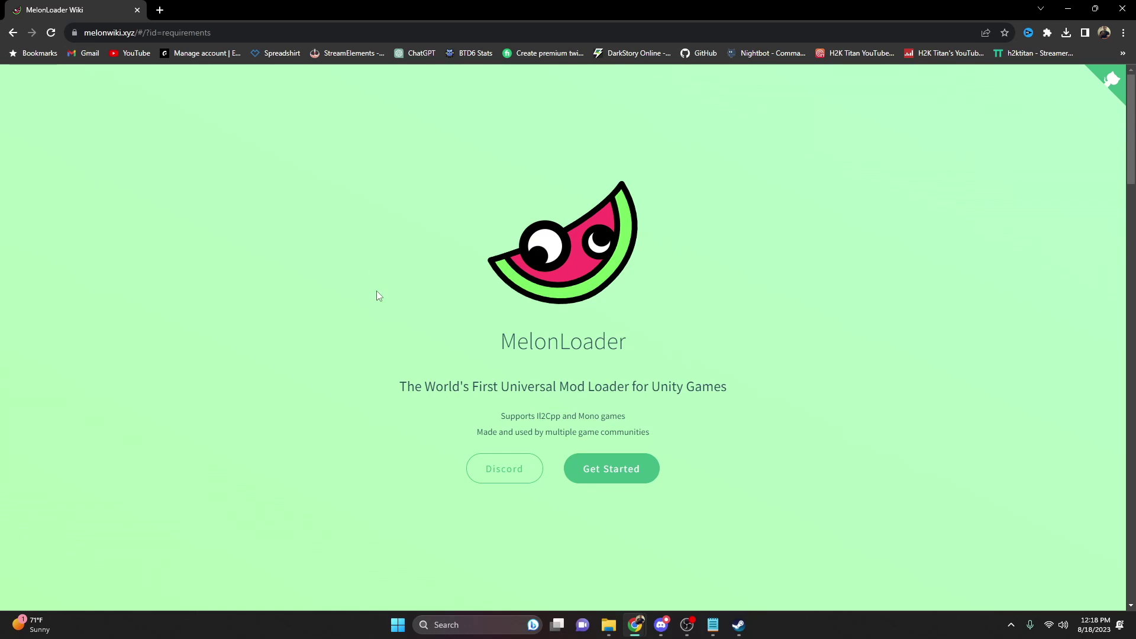
{"action": "scroll", "coordinate": [377, 291], "scroll_direction": "down", "scroll_amount": 12}
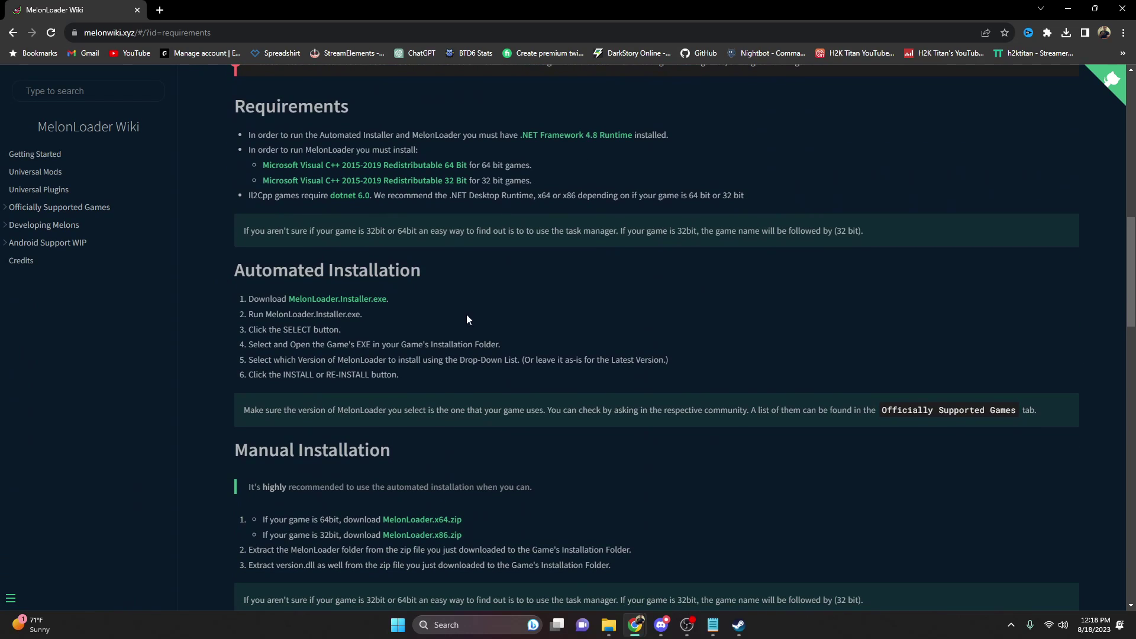
{"action": "left_click", "coordinate": [329, 300]}
- Download Btd6ModHelper.dll from the 3.1.12 release on GitHub, keep the blocked file and minimize the browser
{"action": "key", "text": "alt+Left"}
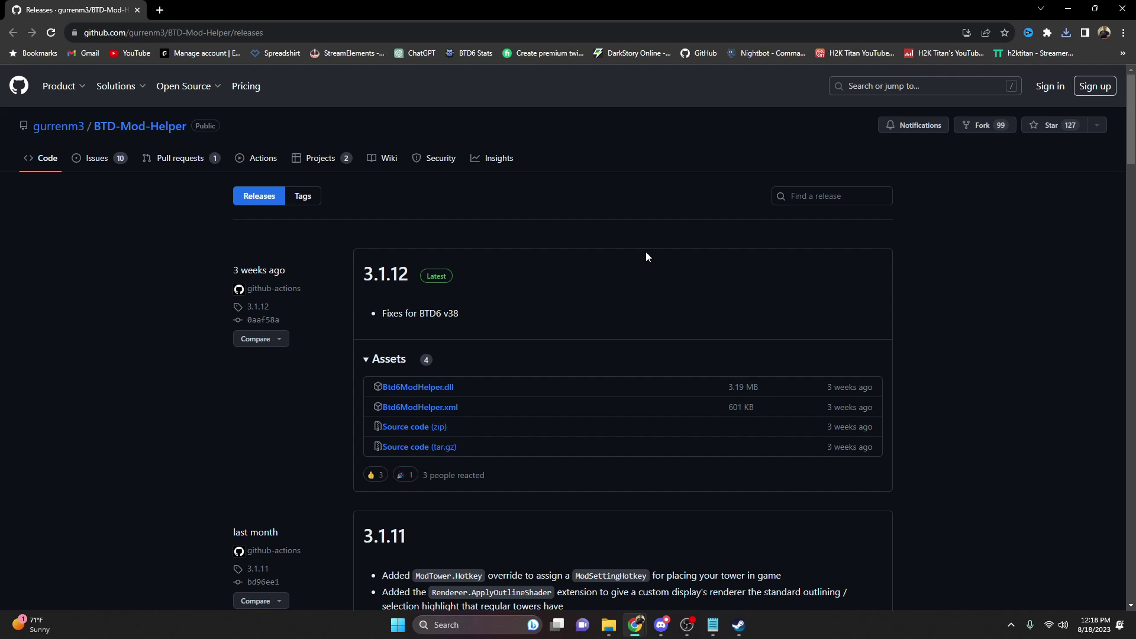
{"action": "left_click", "coordinate": [412, 394]}
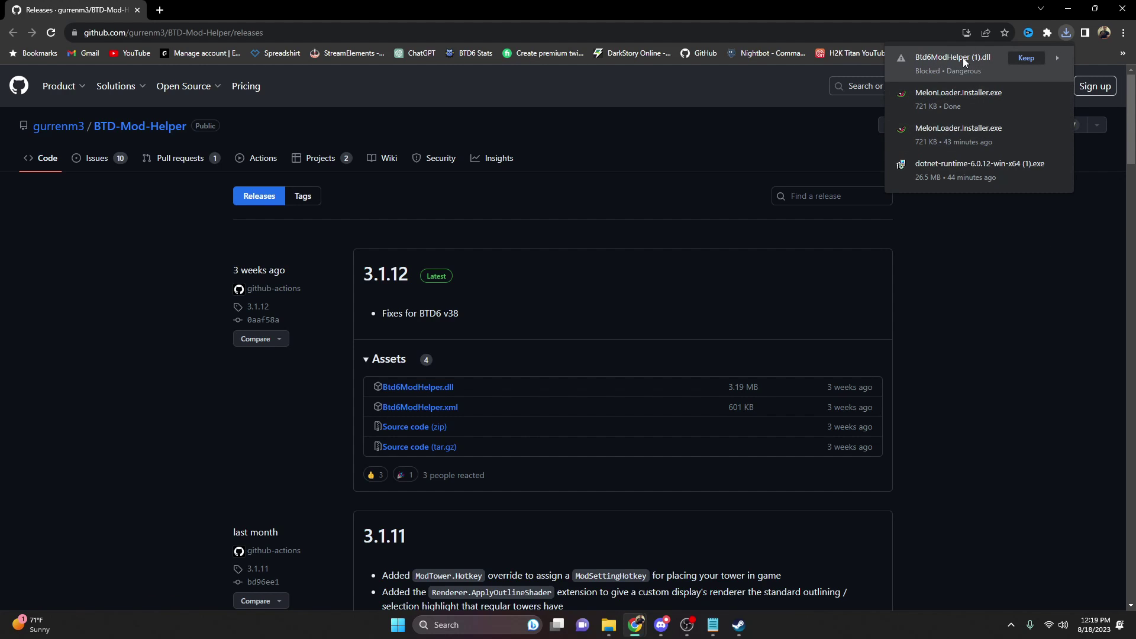
{"action": "left_click", "coordinate": [1026, 58]}
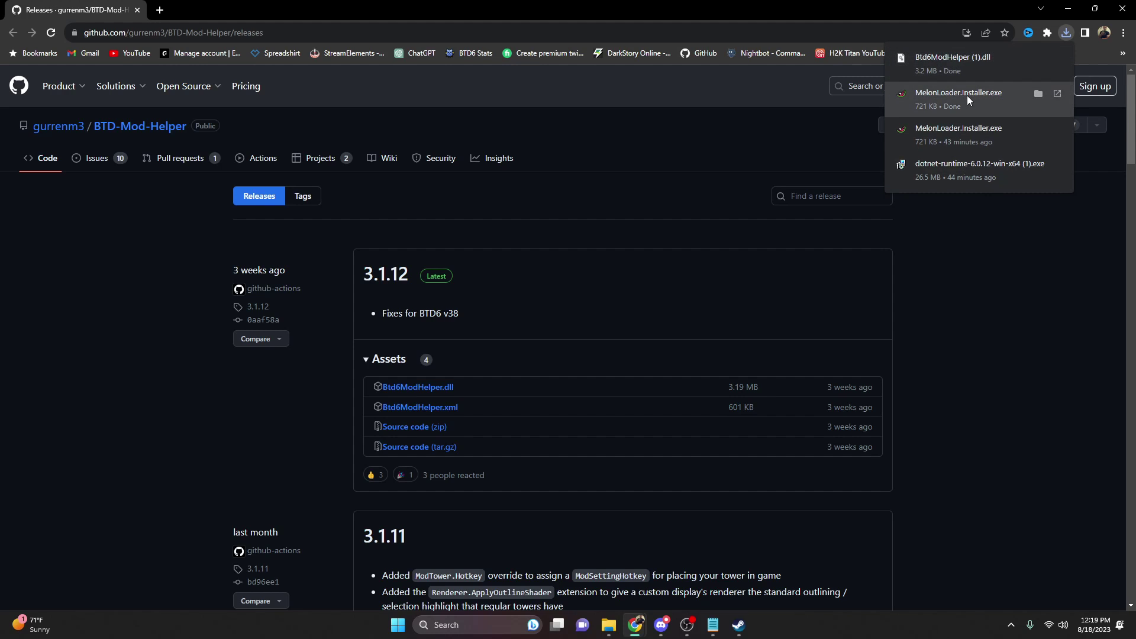
{"action": "left_click", "coordinate": [973, 326]}
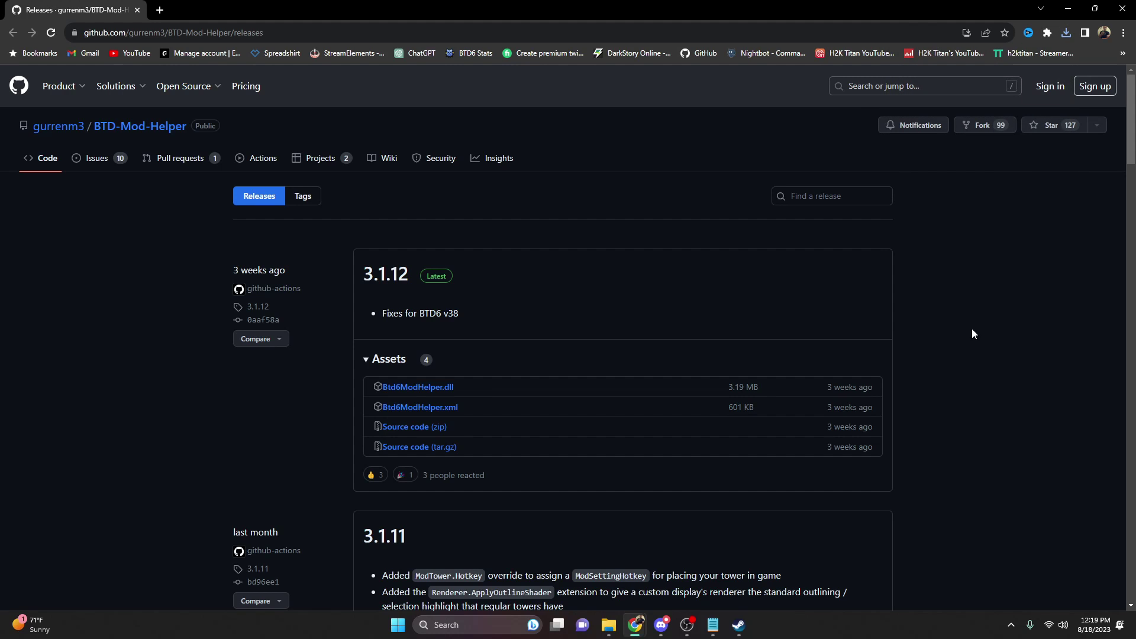
{"action": "left_click", "coordinate": [1069, 8]}
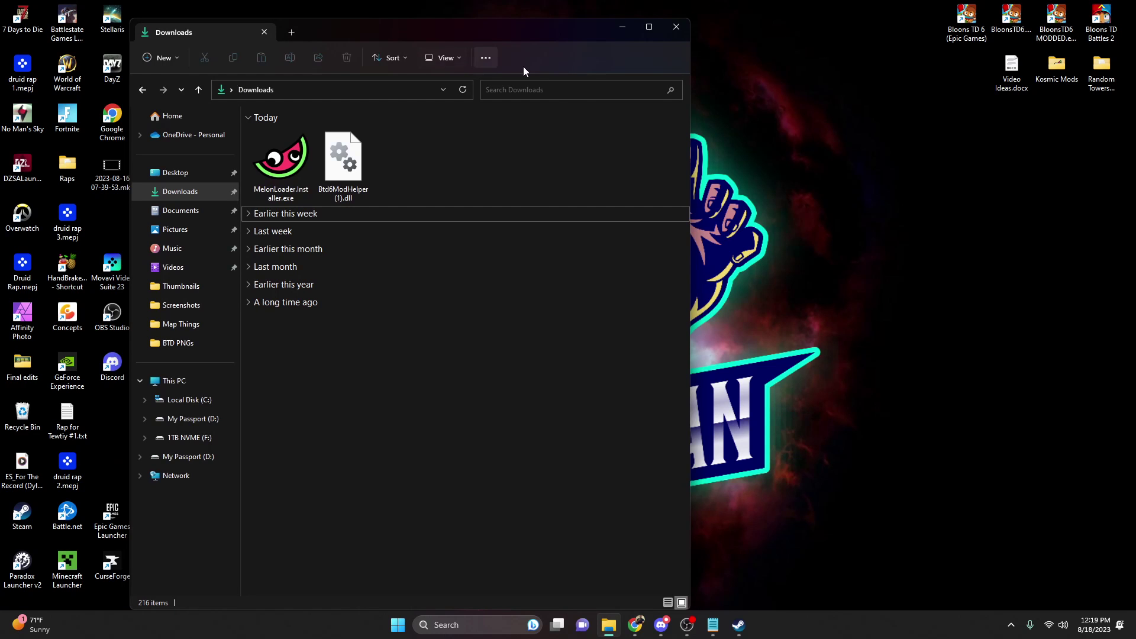
- Run MelonLoader.Installer.exe from the Downloads folder and start choosing the Unity game
{"action": "double_click", "coordinate": [278, 168]}
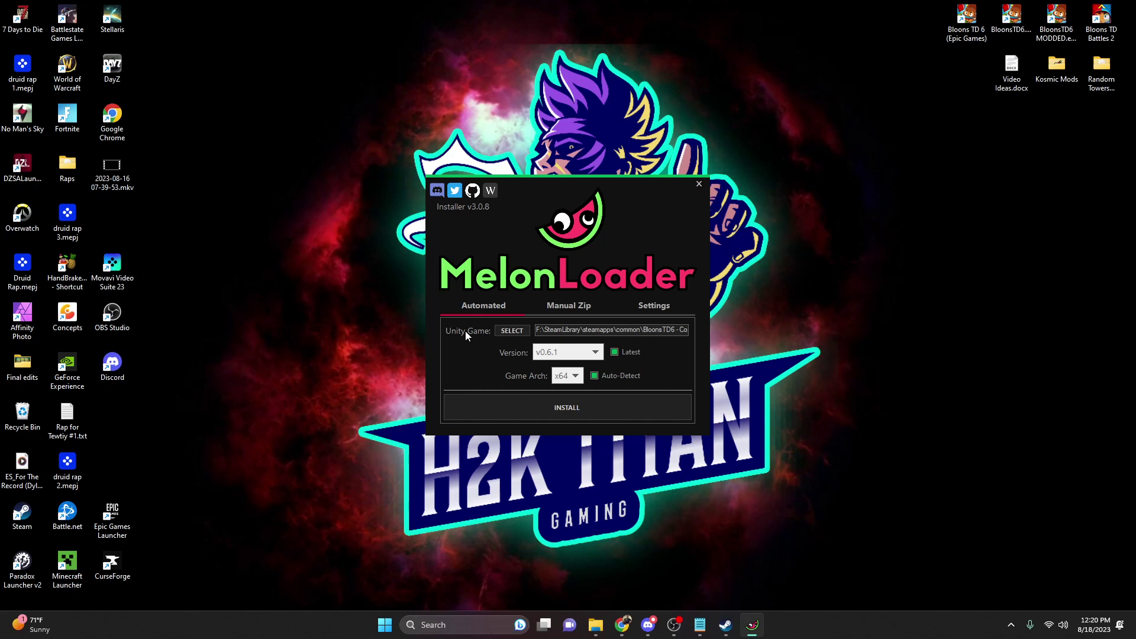
{"action": "left_click", "coordinate": [511, 333]}
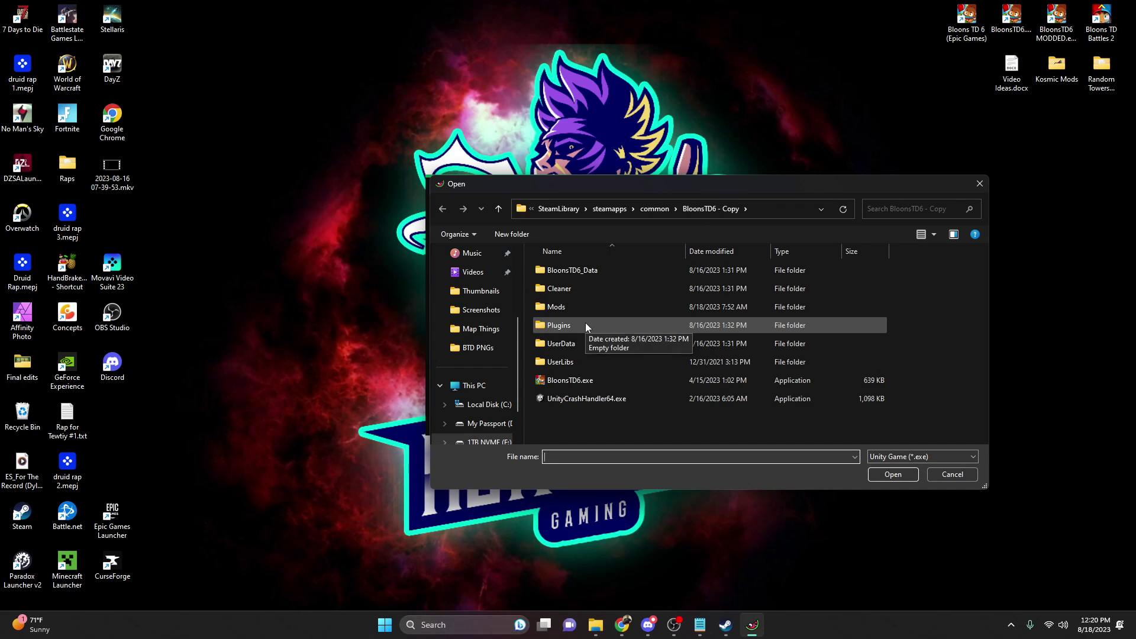
- Switch to the Steam library and browse the local files of Bloons TD 6 to locate its installation folder
{"action": "key", "text": "alt+Tab"}
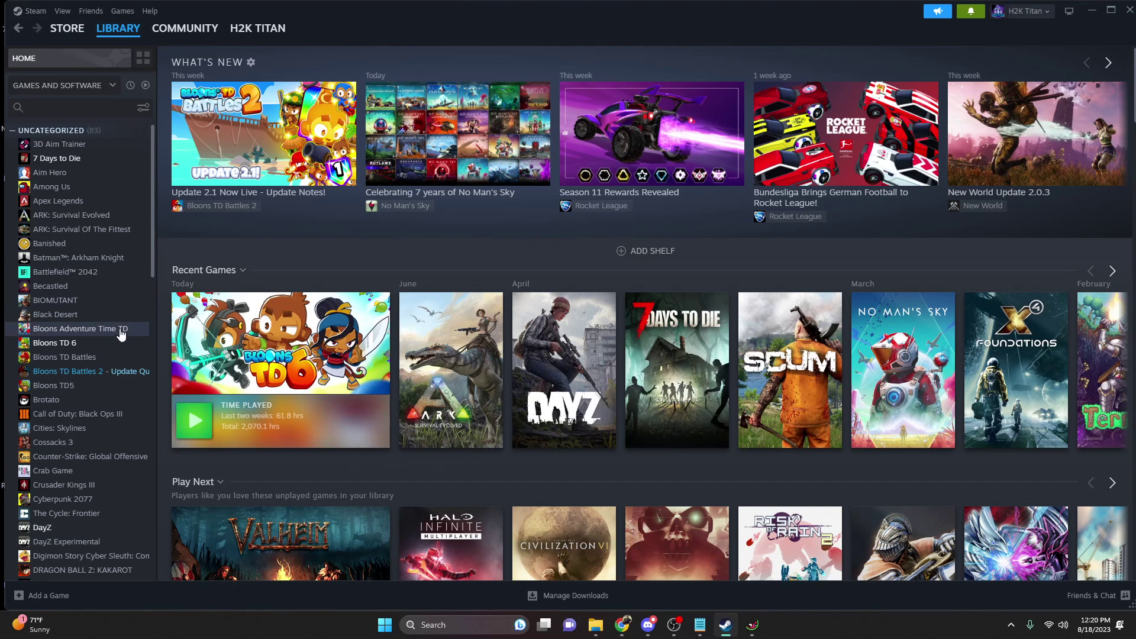
{"action": "right_click", "coordinate": [74, 345]}
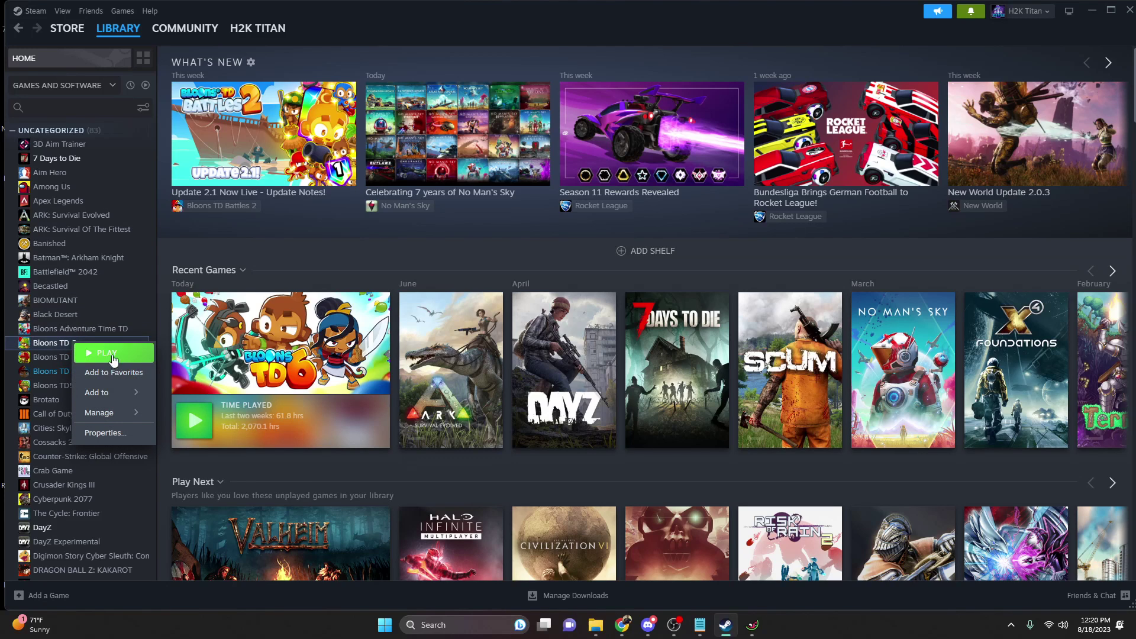
{"action": "mouse_move", "coordinate": [107, 415]}
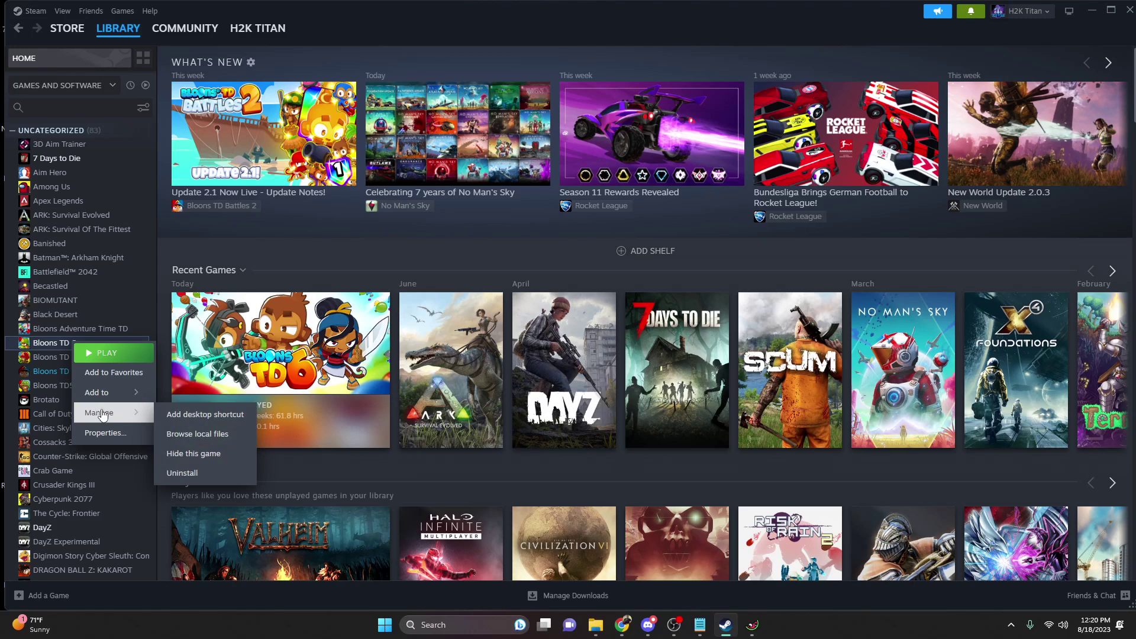
{"action": "left_click", "coordinate": [198, 434]}
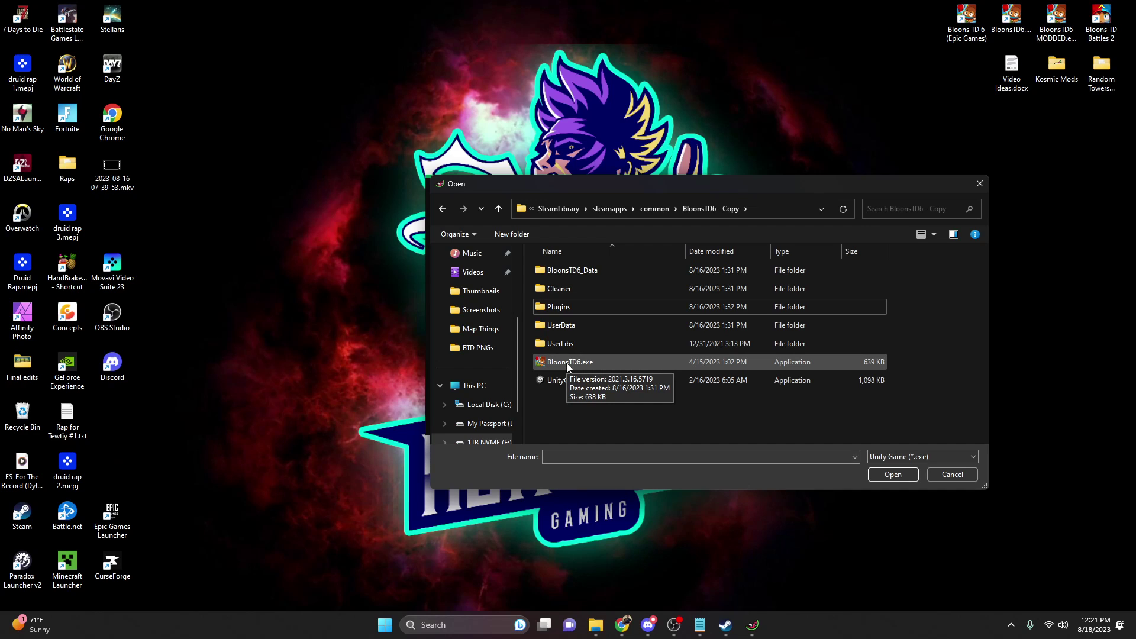
- Select BloonsTD6.exe in the BloonsTD6 - Copy folder as the Unity game and install MelonLoader v0.6.1
{"action": "left_click", "coordinate": [554, 362]}
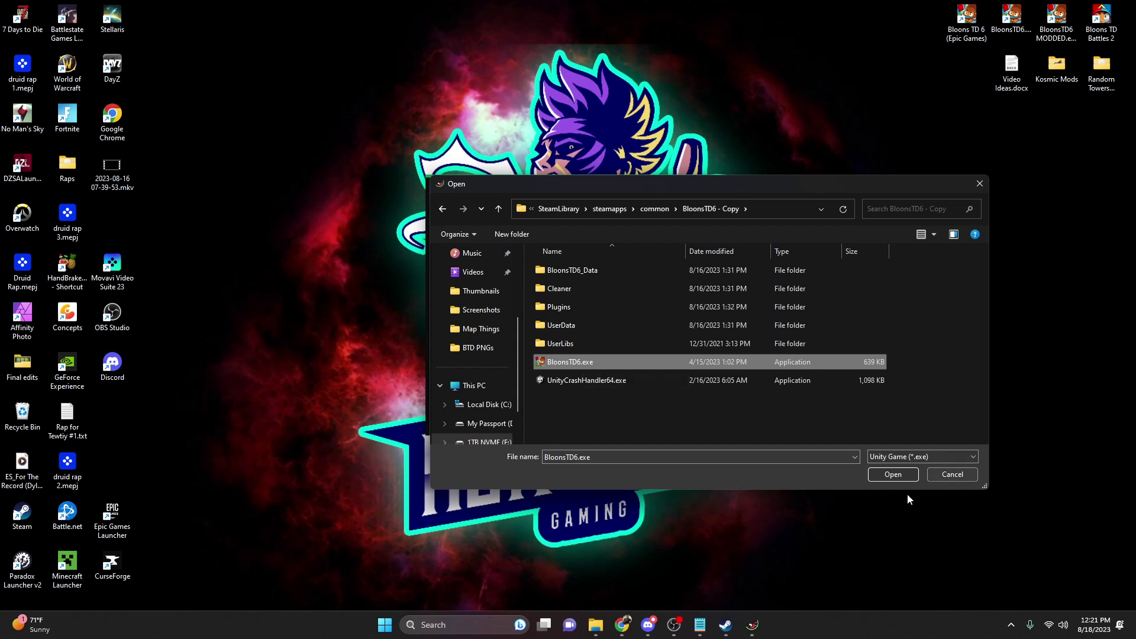
{"action": "left_click", "coordinate": [892, 474]}
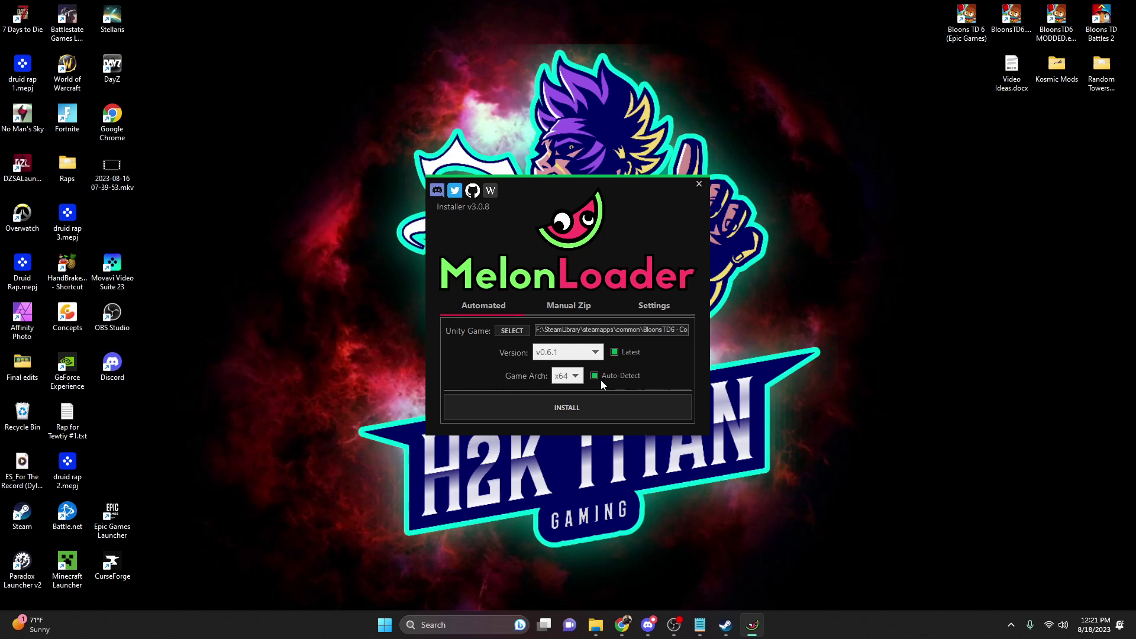
{"action": "left_click", "coordinate": [647, 311]}
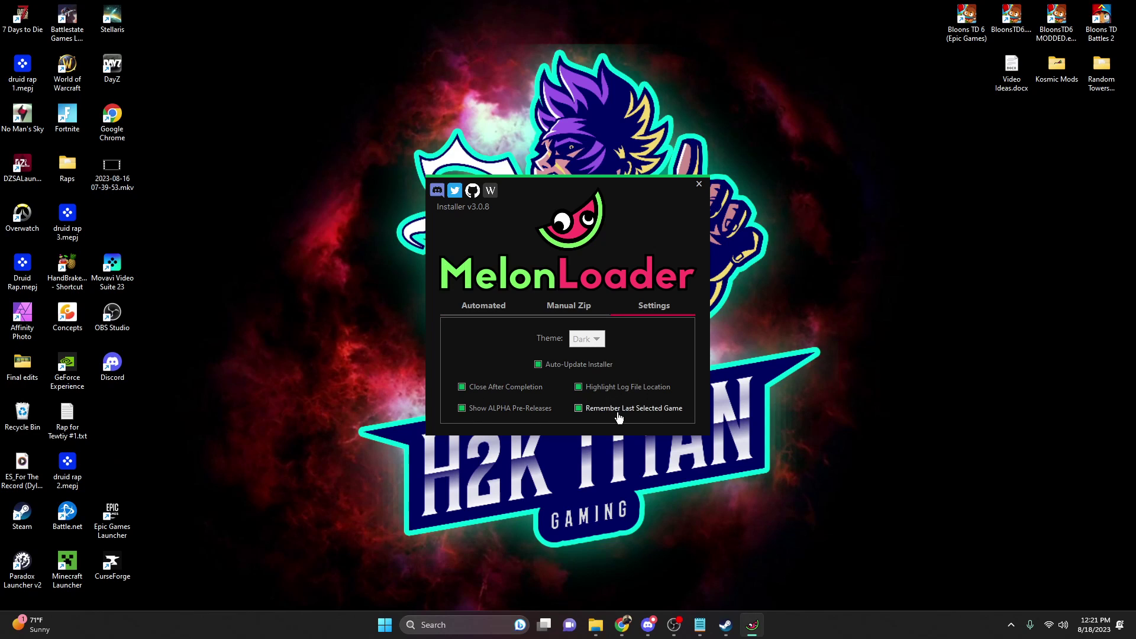
{"action": "left_click", "coordinate": [489, 309]}
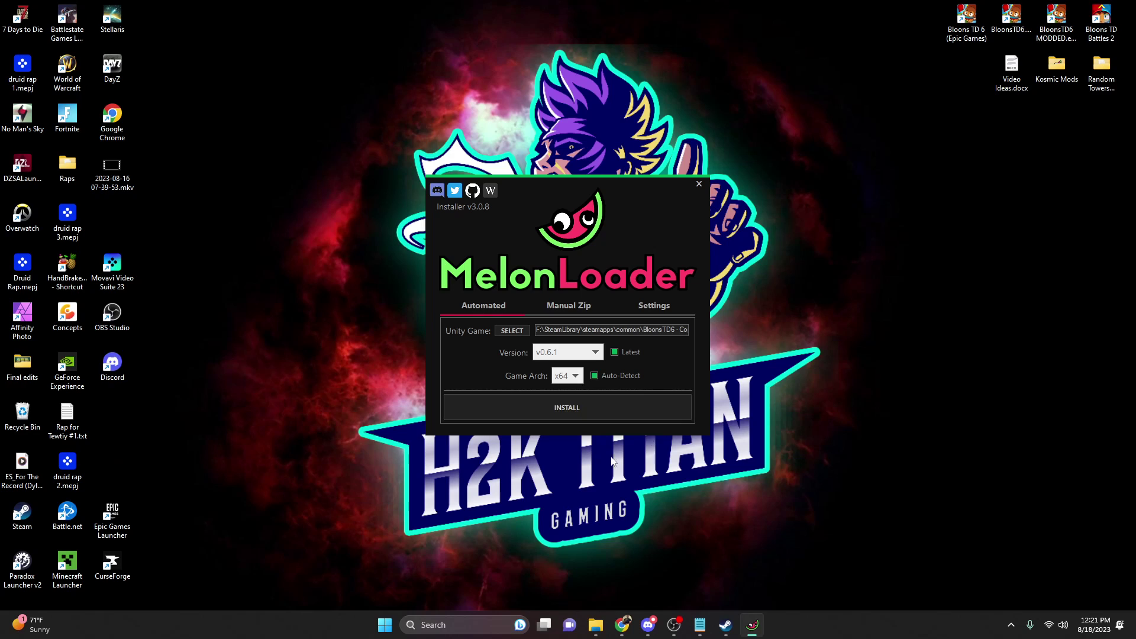
{"action": "left_click", "coordinate": [571, 408]}
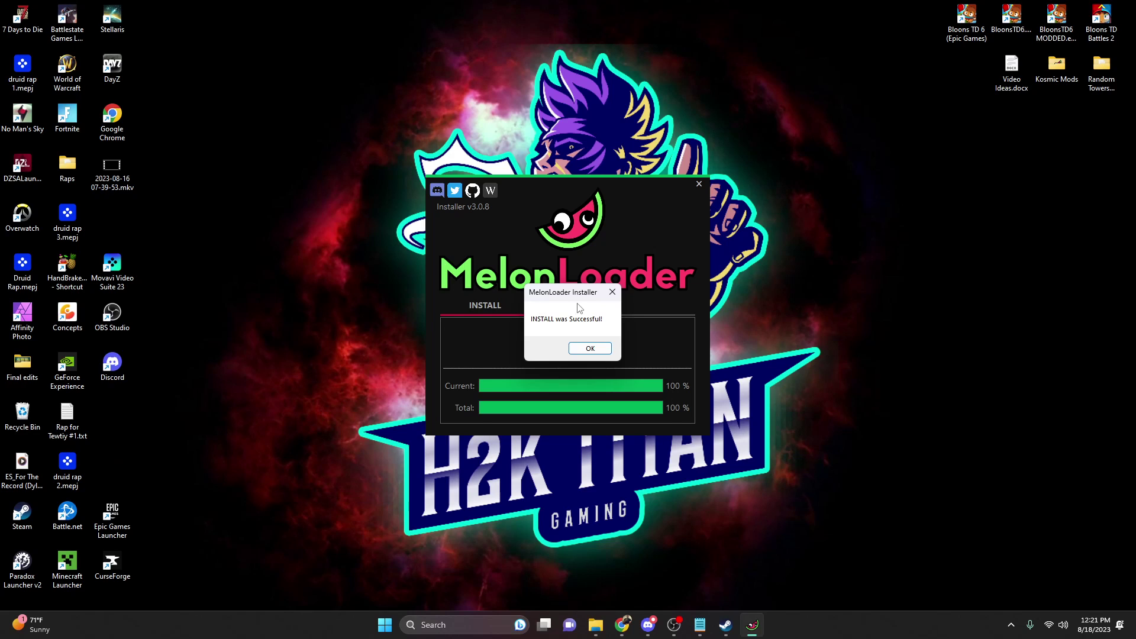
{"action": "left_click", "coordinate": [590, 349]}
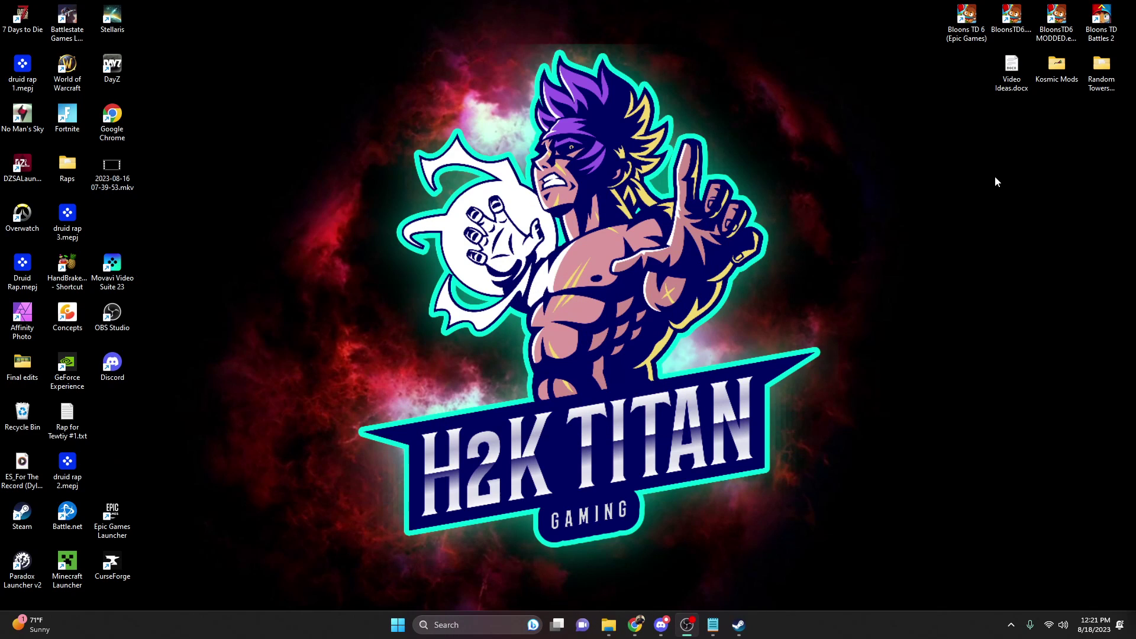
- Launch the modded Bloons TD 6 from the desktop, start it to the main menu and quit the game
{"action": "double_click", "coordinate": [1059, 23]}
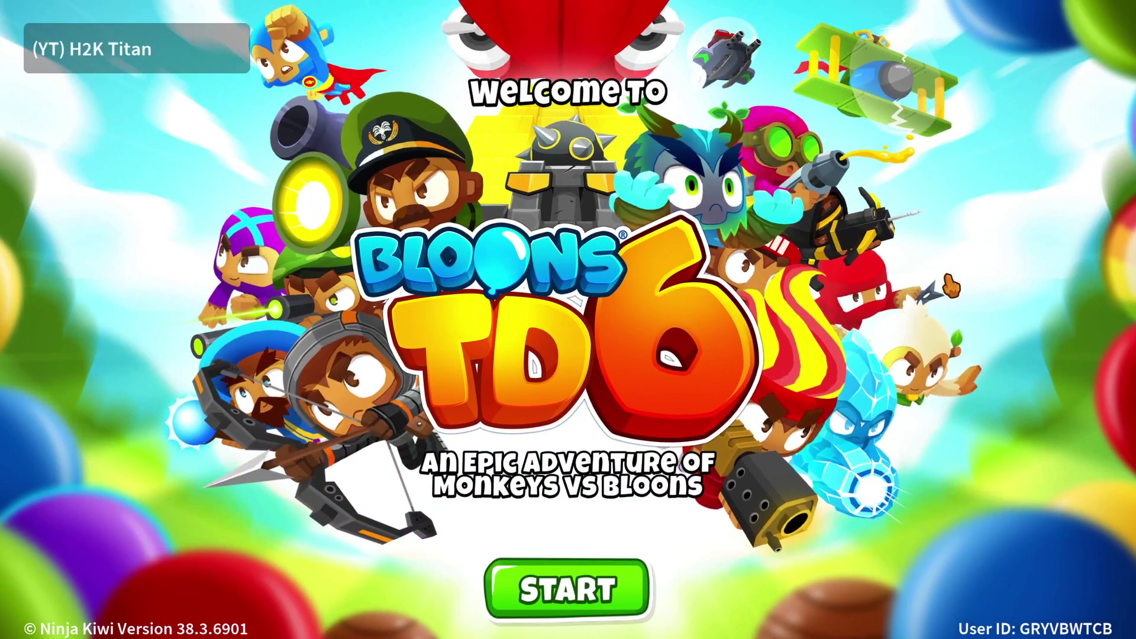
{"action": "left_click", "coordinate": [579, 597]}
{"action": "key", "text": "Escape"}
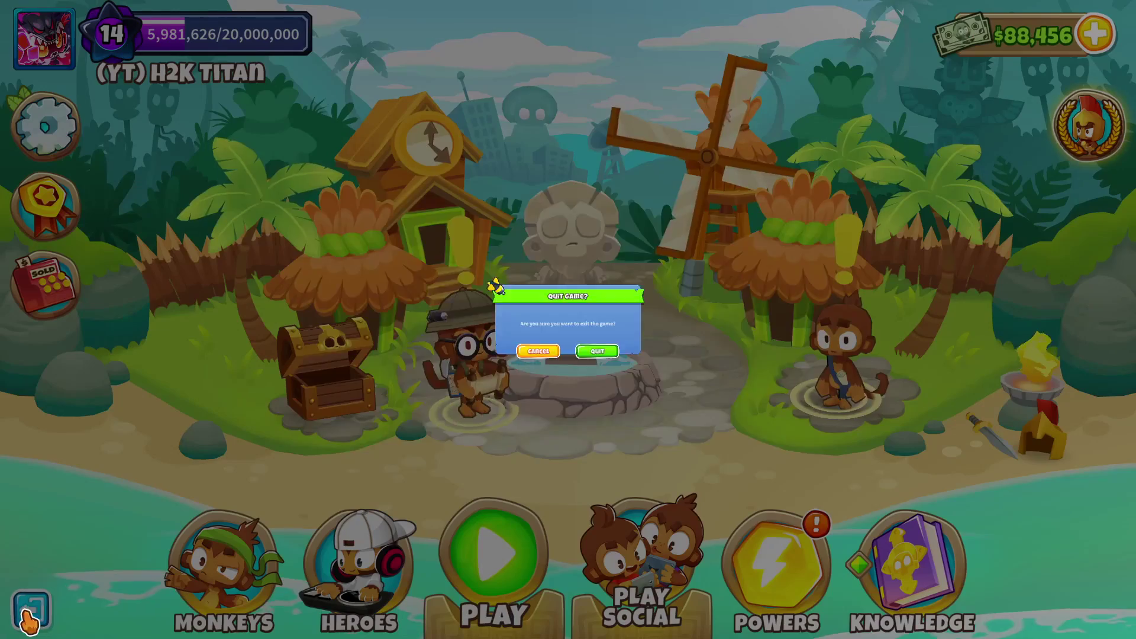
{"action": "left_click", "coordinate": [688, 437]}
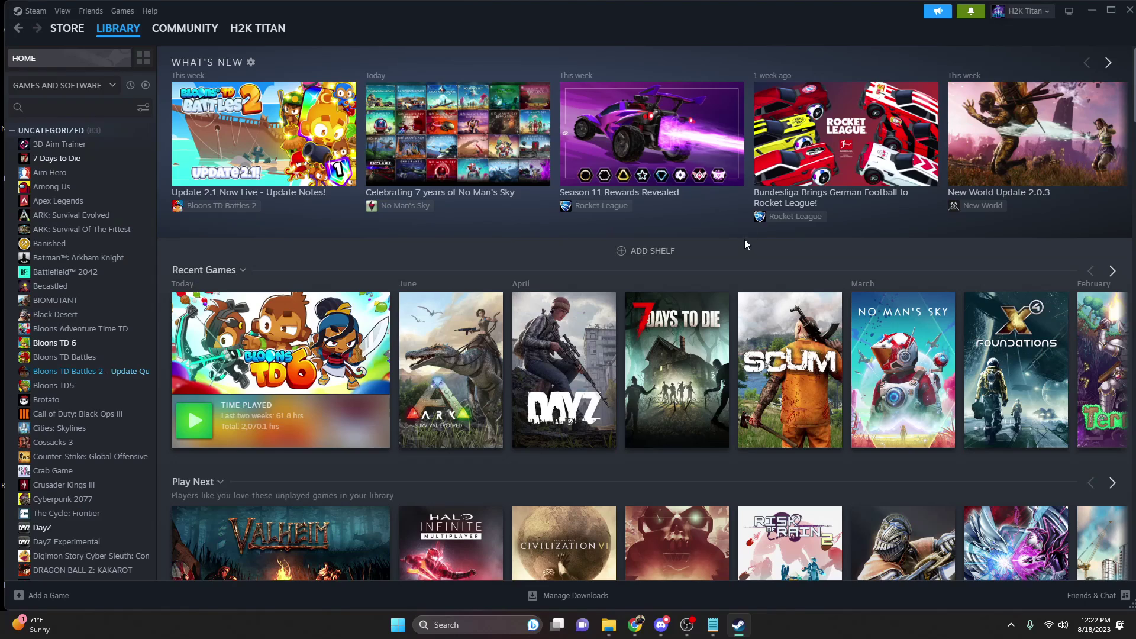
{"action": "mouse_move", "coordinate": [101, 28]}
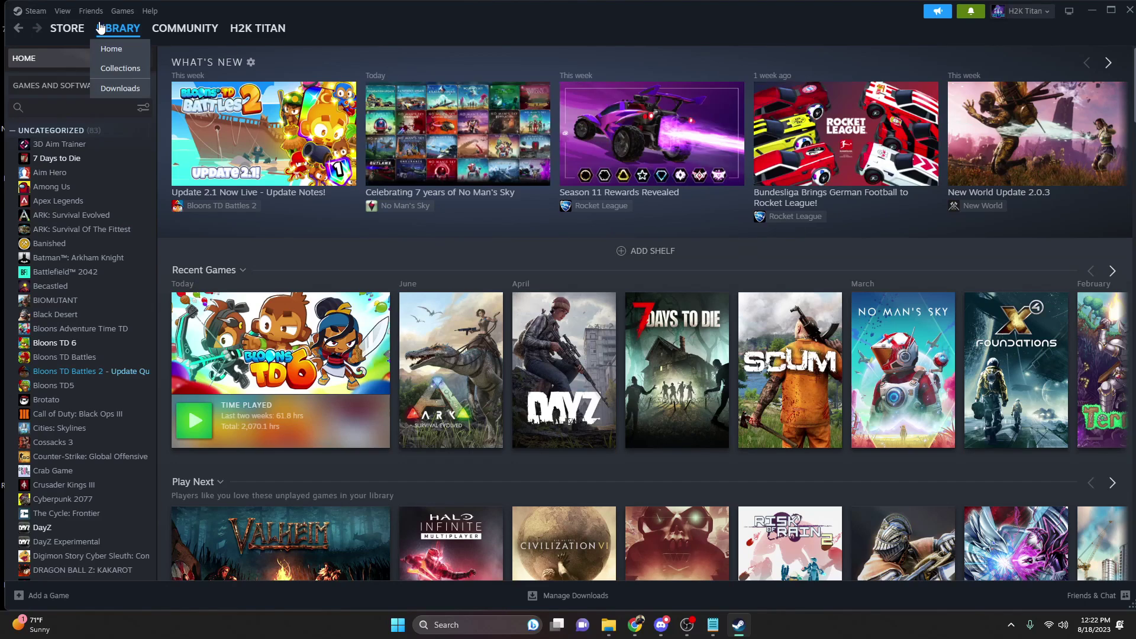
- Browse the local files of Bloons TD 6 from the Steam library and open the Mods folder inside BloonsTD6 - Copy
{"action": "right_click", "coordinate": [64, 344]}
{"action": "mouse_move", "coordinate": [109, 418]}
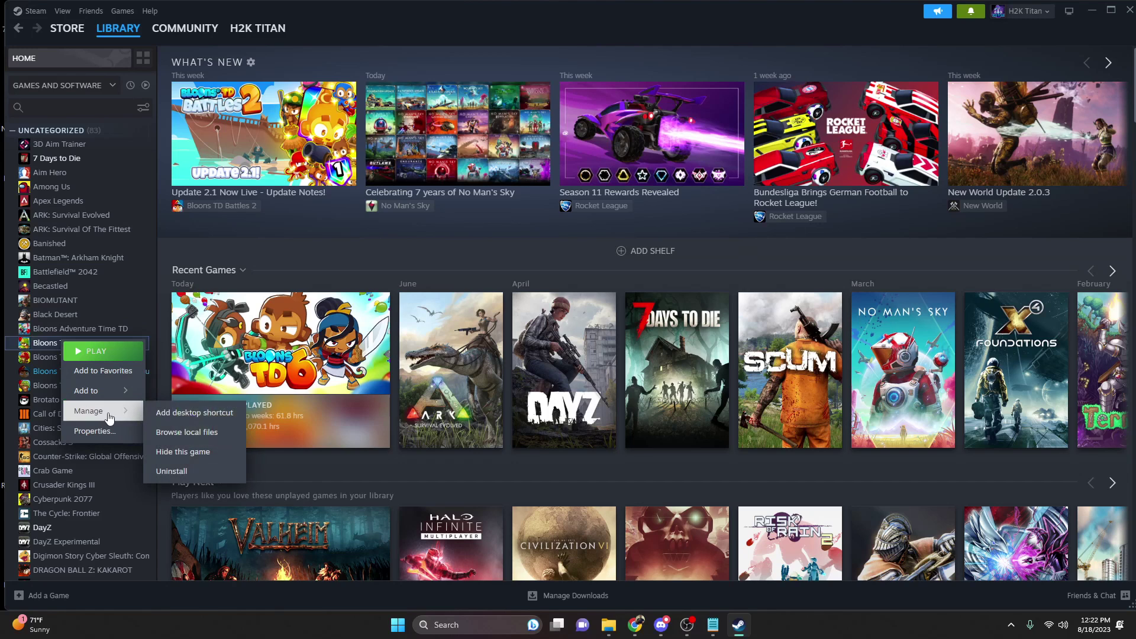
{"action": "left_click", "coordinate": [190, 433]}
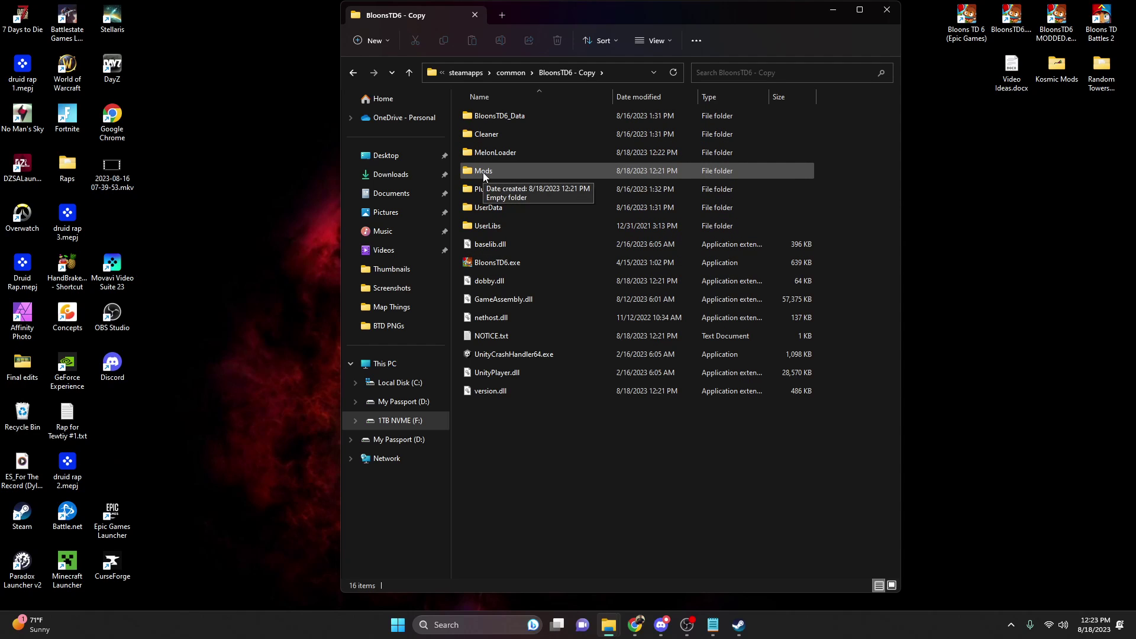
{"action": "double_click", "coordinate": [483, 174]}
- Arrange the Mods and Downloads folders side by side, copy Btd6ModHelper (1).dll into Mods, and close both windows
{"action": "left_click_drag", "start_coordinate": [651, 14], "coordinate": [879, 20]}
{"action": "mouse_move", "coordinate": [613, 625]}
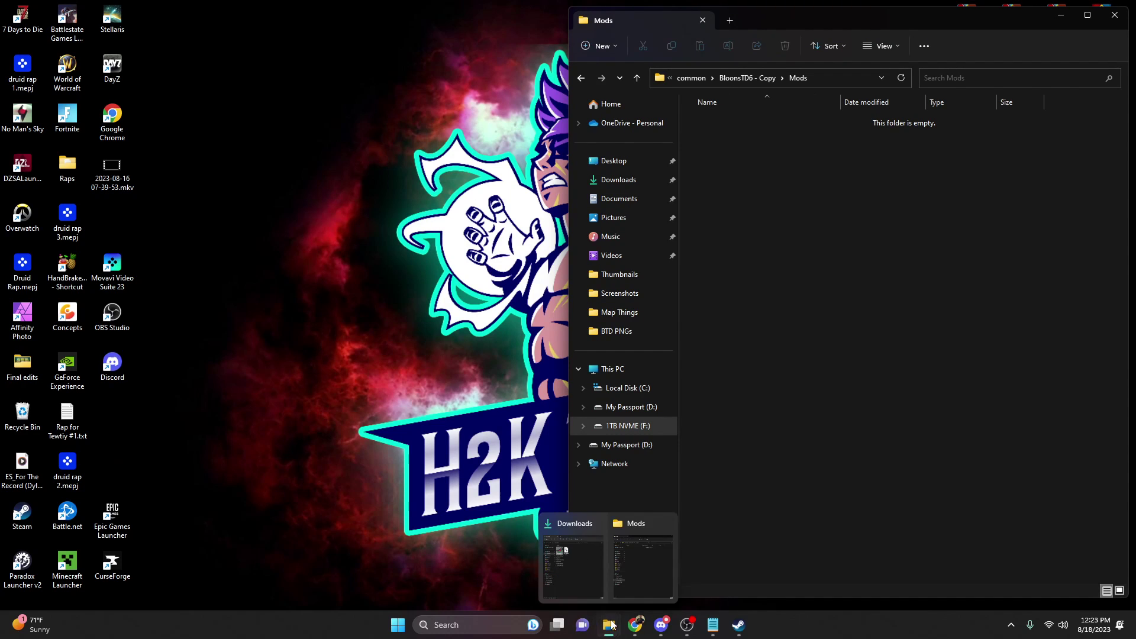
{"action": "left_click", "coordinate": [578, 524]}
{"action": "left_click_drag", "start_coordinate": [446, 34], "coordinate": [310, 24]}
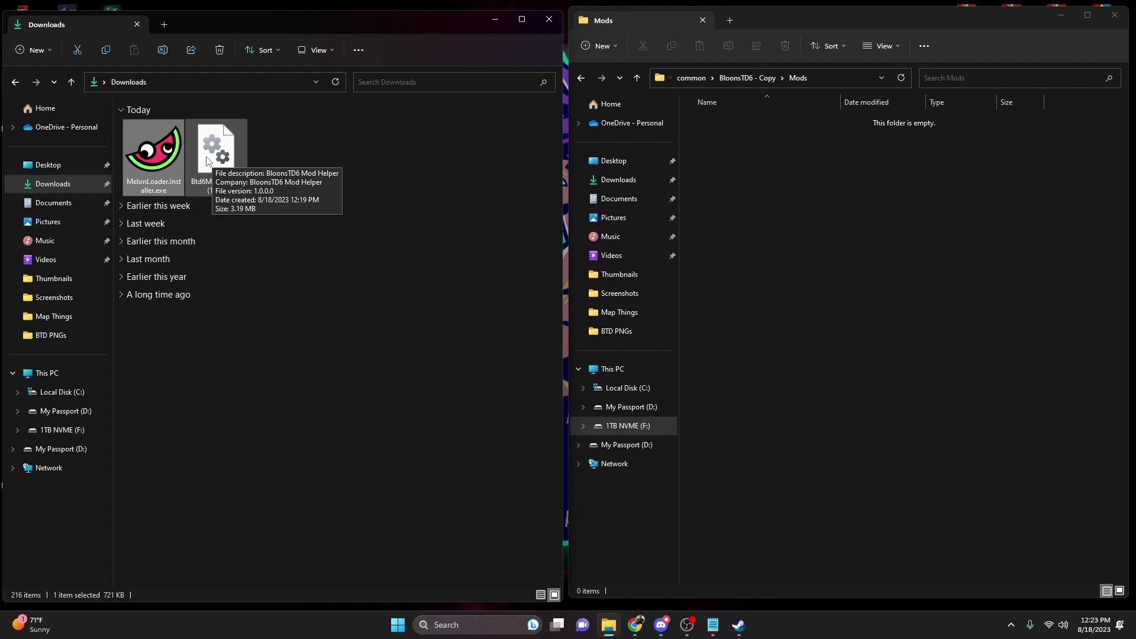
{"action": "left_click_drag", "start_coordinate": [212, 161], "coordinate": [833, 197]}
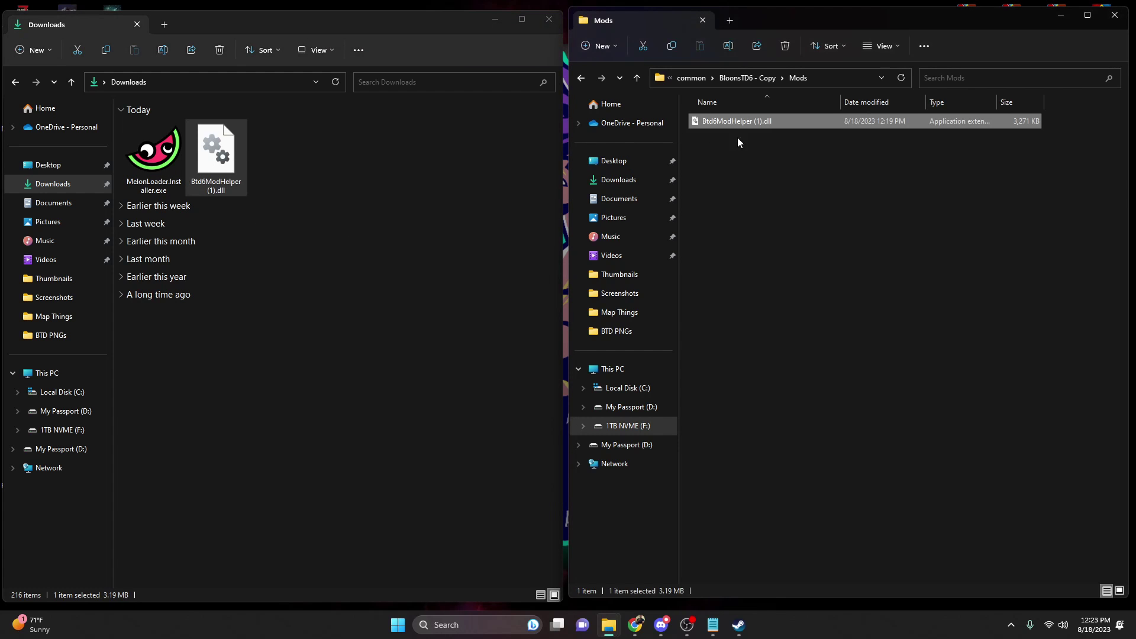
{"action": "left_click", "coordinate": [549, 20]}
{"action": "left_click", "coordinate": [862, 16]}
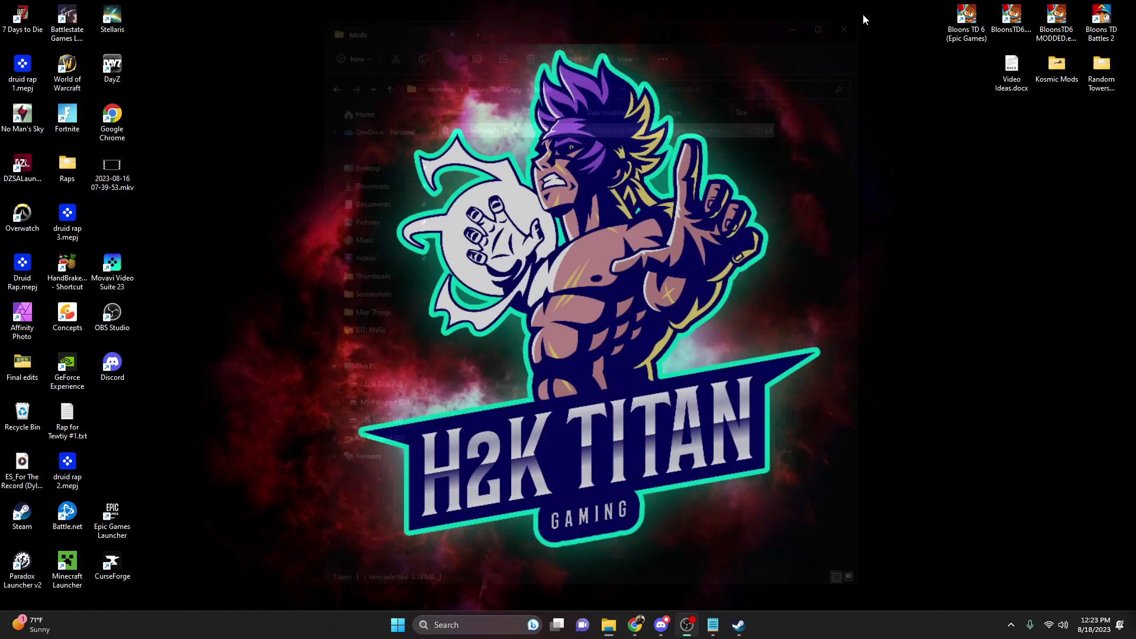
- Launch BloonsTD6 MODDED from the desktop and open the mod browser from the game's mods screen
{"action": "double_click", "coordinate": [1057, 24]}
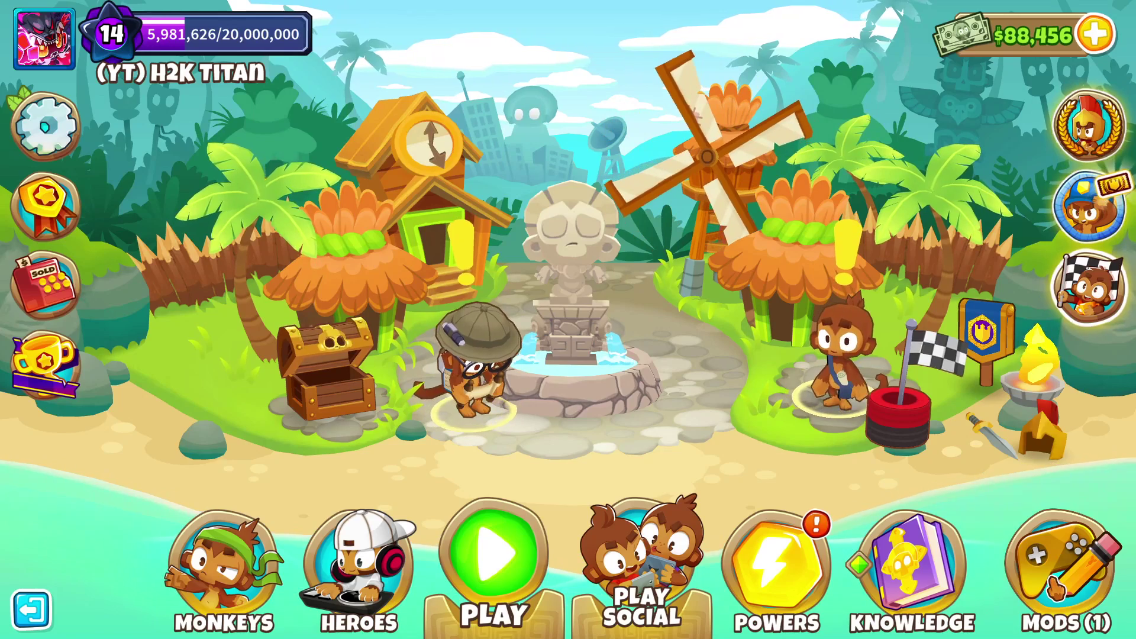
{"action": "left_click", "coordinate": [1055, 586]}
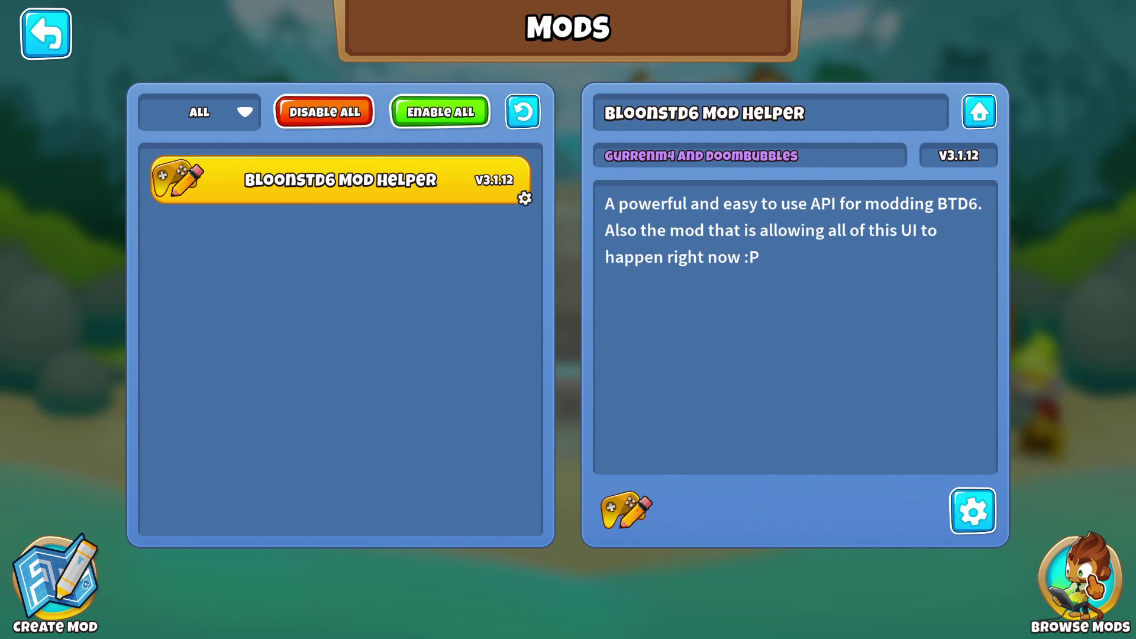
{"action": "left_click", "coordinate": [1065, 583]}
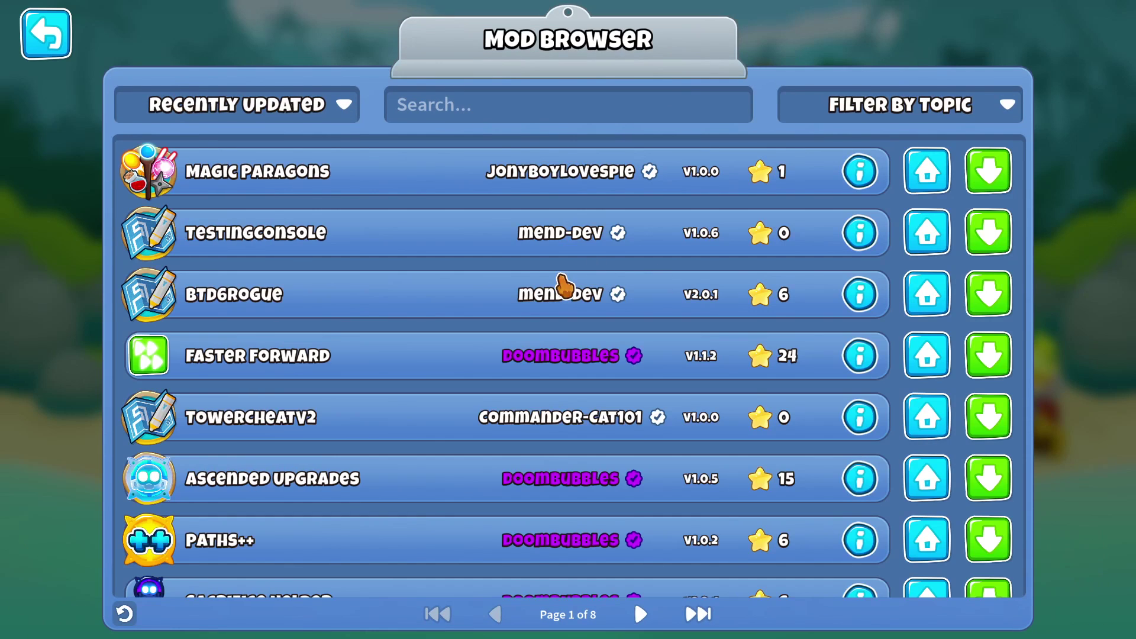
- Find the Ultimate Crosspathing mod in the mod browser and download v1.4.4
{"action": "scroll", "coordinate": [491, 370], "scroll_direction": "down", "scroll_amount": 5}
{"action": "scroll", "coordinate": [421, 385], "scroll_direction": "up", "scroll_amount": 2}
{"action": "scroll", "coordinate": [393, 361], "scroll_direction": "down", "scroll_amount": 1}
{"action": "scroll", "coordinate": [408, 388], "scroll_direction": "down", "scroll_amount": 3}
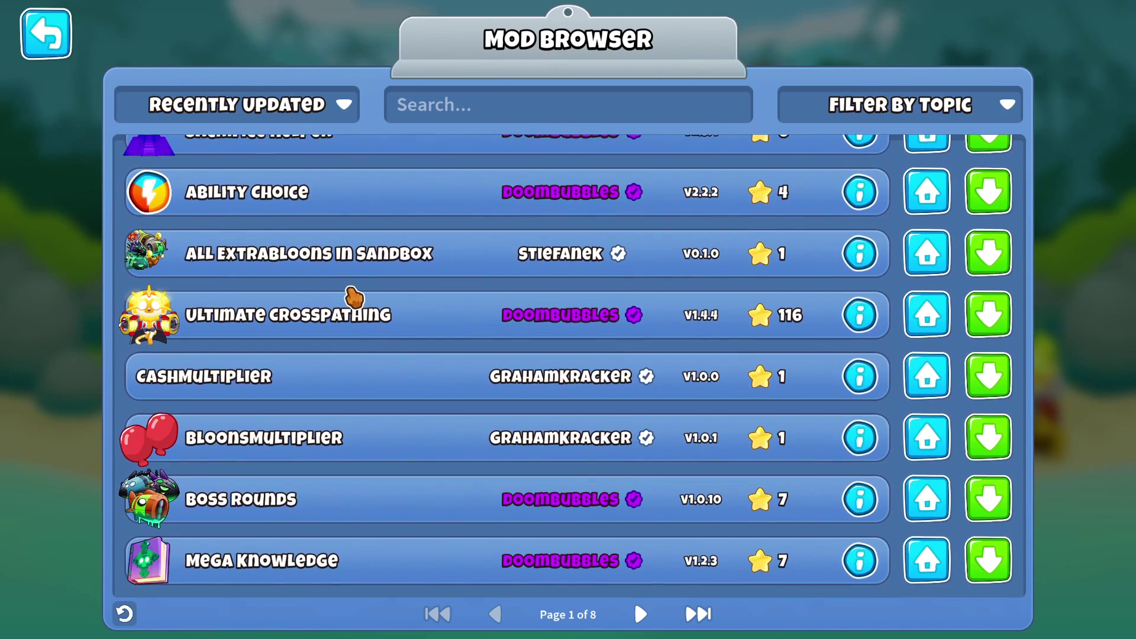
{"action": "left_click", "coordinate": [989, 322]}
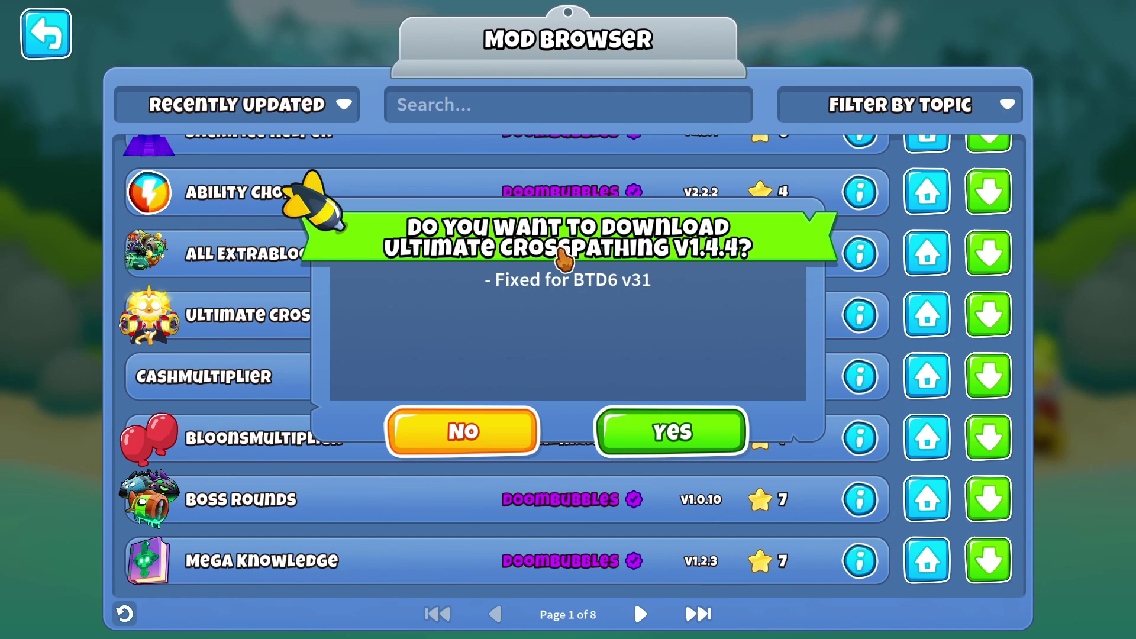
{"action": "left_click", "coordinate": [686, 431]}
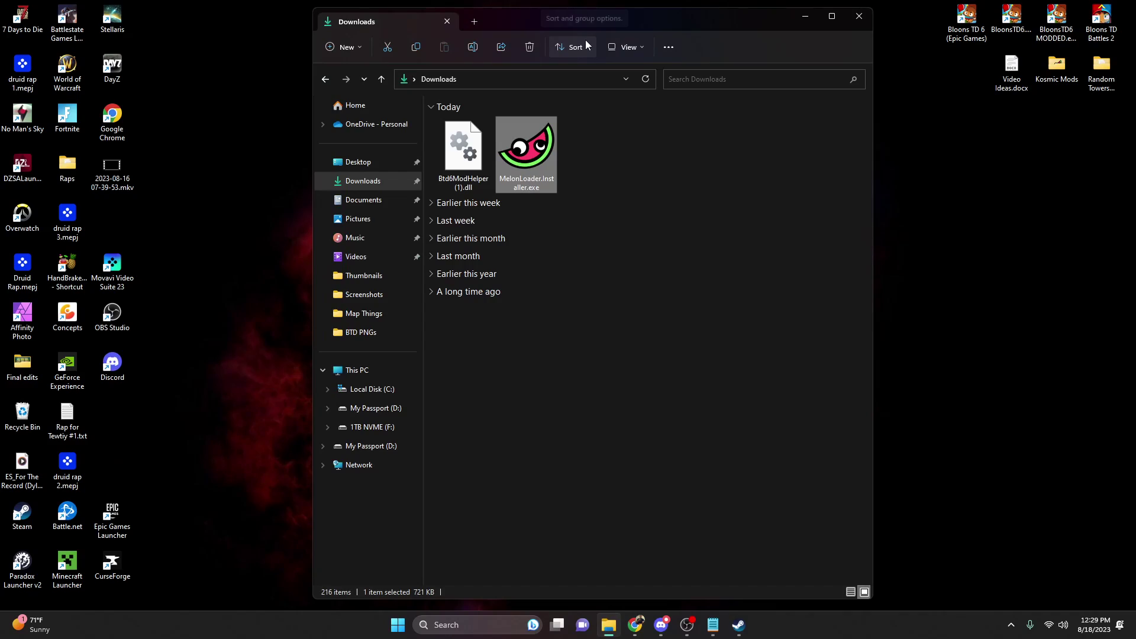
- Run MelonLoader.Installer.exe from Downloads again to check its re-install and un-install options for the selected game, and close the installer
{"action": "double_click", "coordinate": [532, 154]}
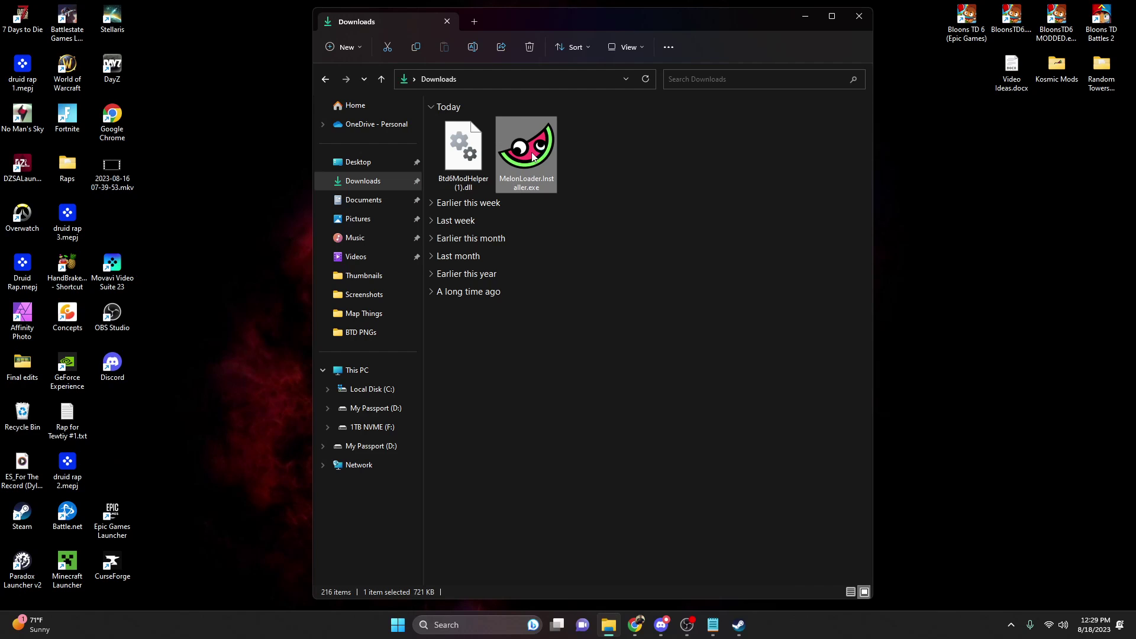
{"action": "left_click", "coordinate": [805, 16]}
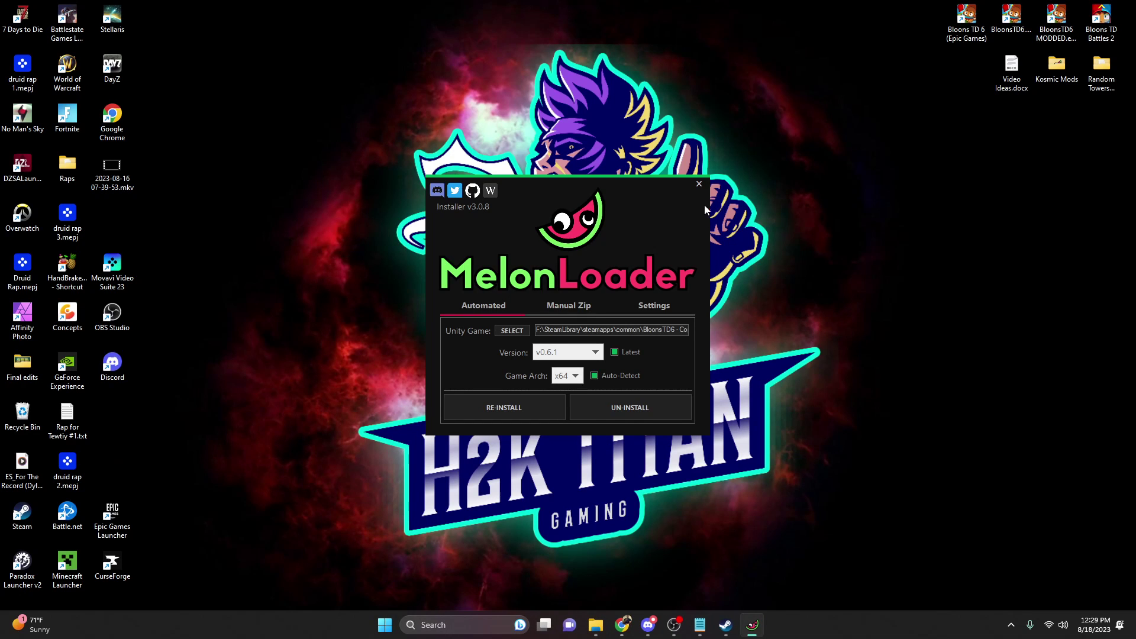
{"action": "left_click", "coordinate": [702, 185]}
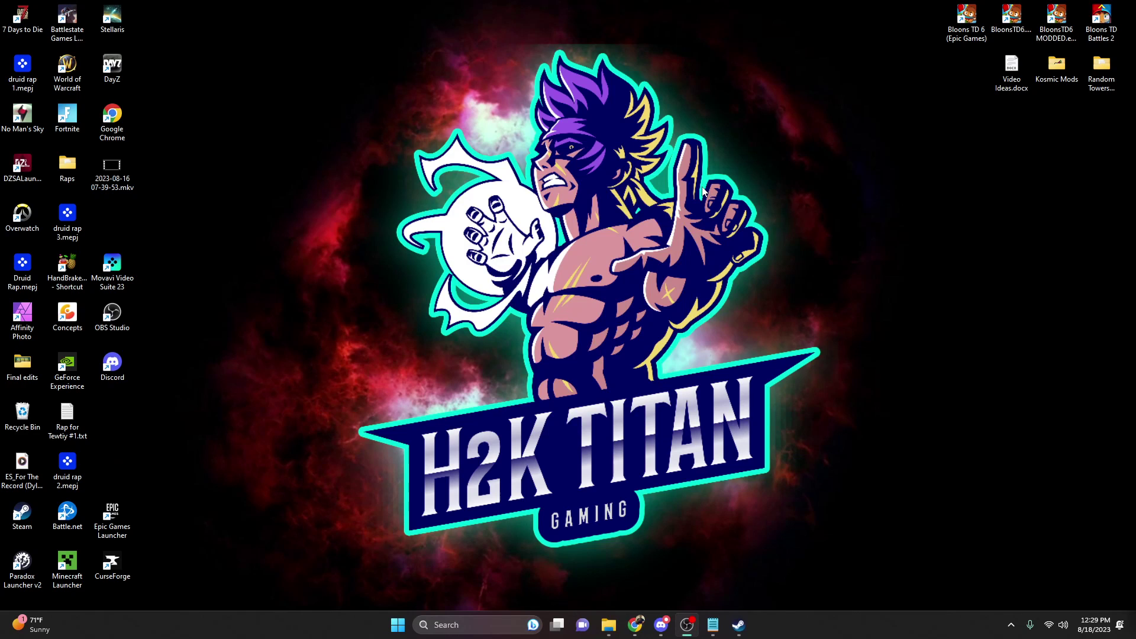